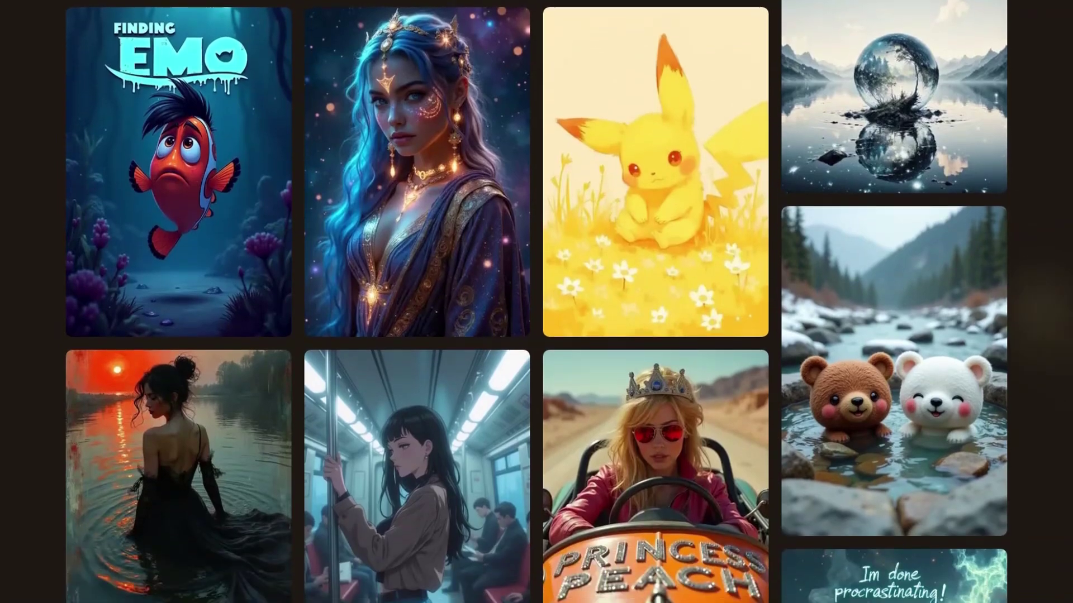
pyautogui.scroll(-1, 537, 302)
pyautogui.scroll(10, 536, 302)
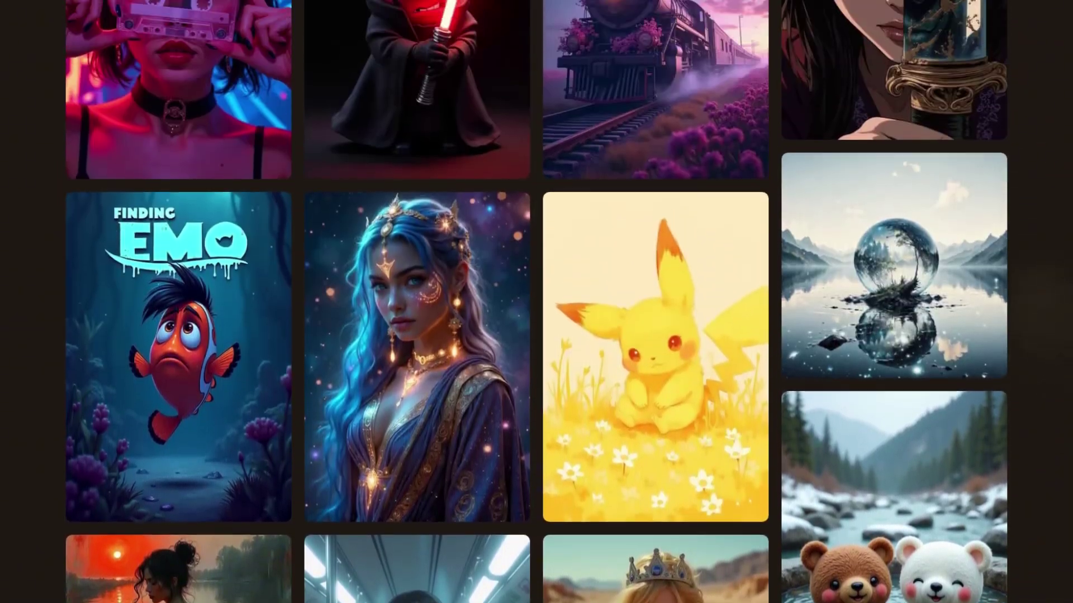
pyautogui.scroll(10, 536, 302)
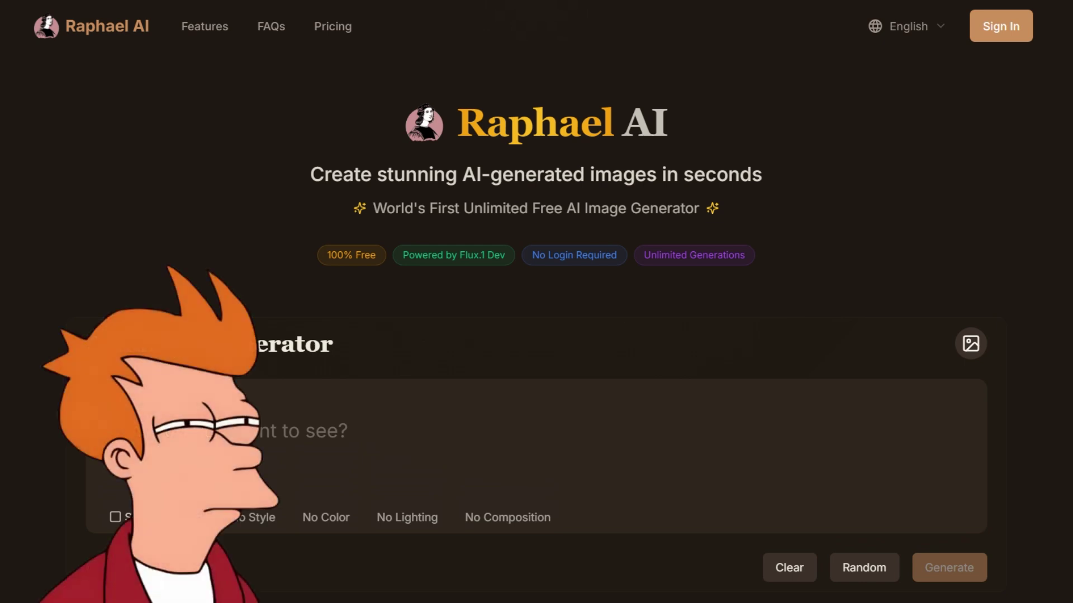
pyautogui.scroll(-2, 536, 302)
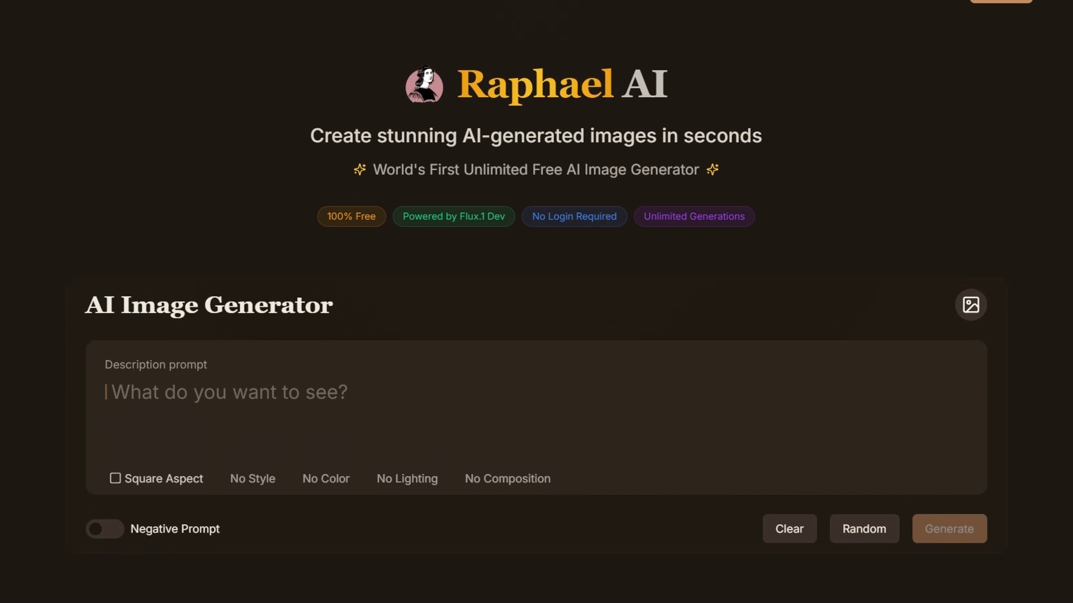
pyautogui.scroll(-3, 536, 302)
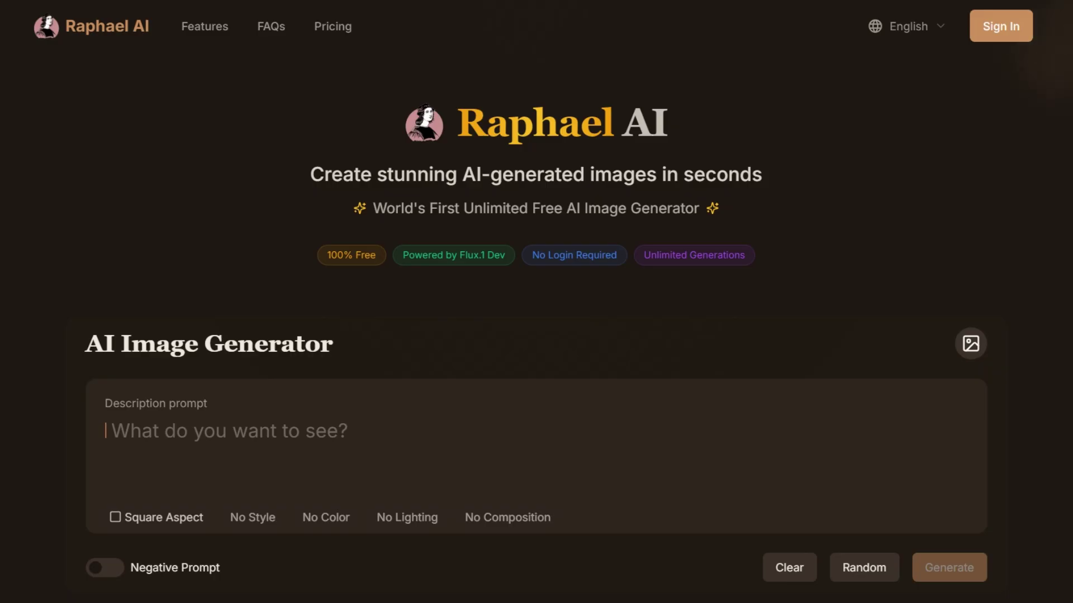
# Generate images from a prompt for a realistic portrait of a young woman in a worn silver suit, in alien jungles with a terrifying creature behind.
pyautogui.scroll(-3, 536, 302)
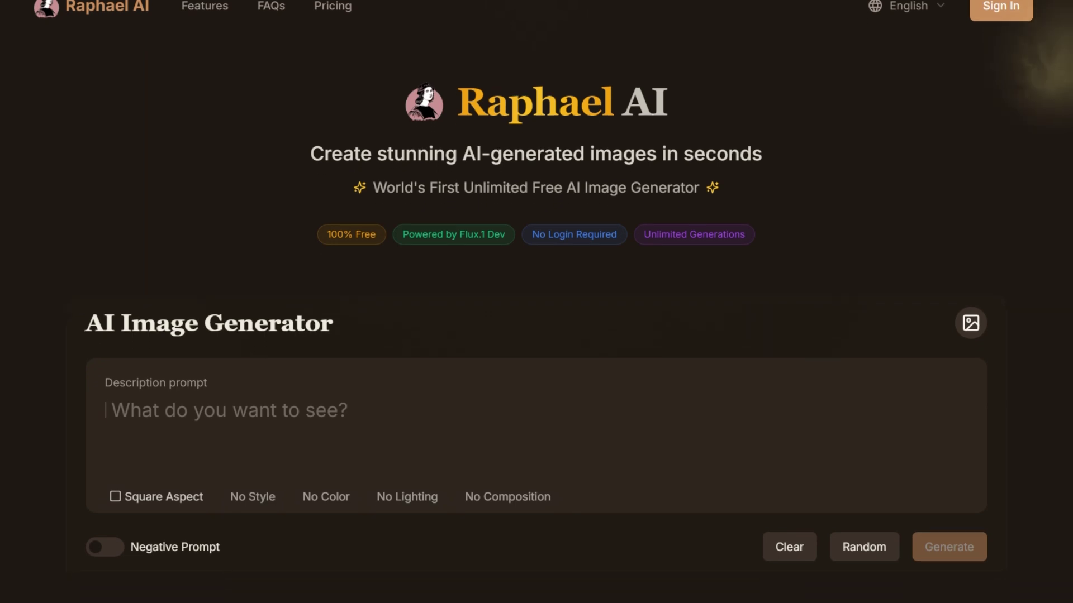
pyautogui.scroll(-1, 536, 301)
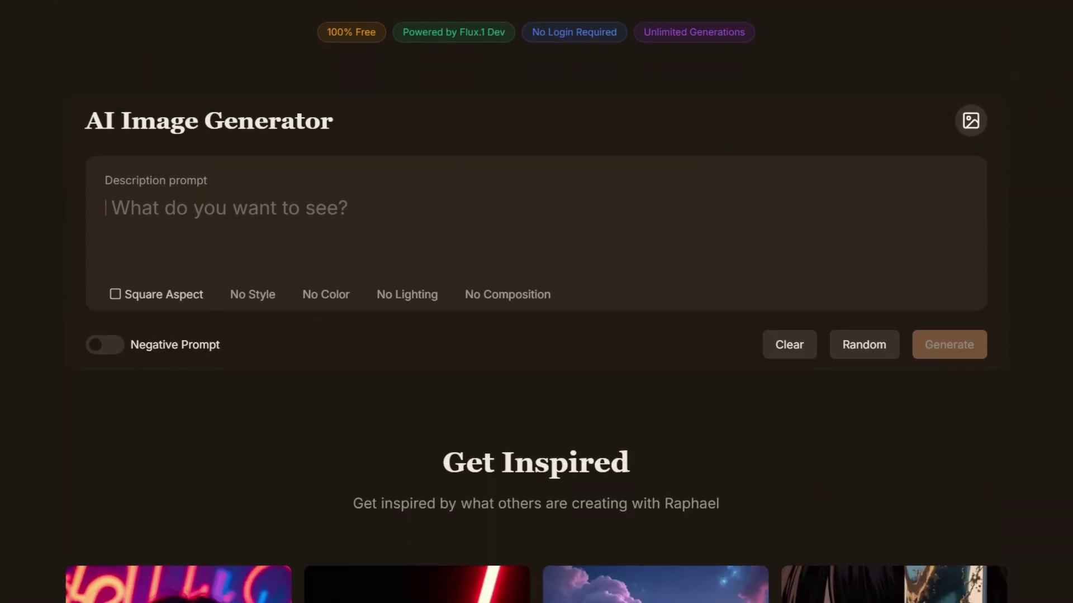
pyautogui.write('A realistic po')
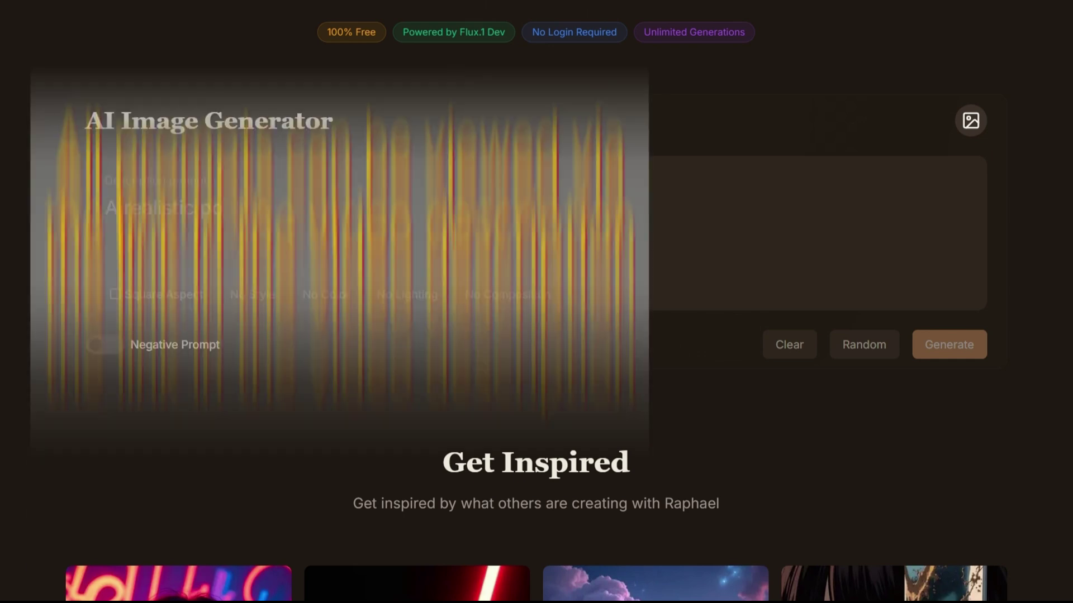
pyautogui.write('rtrait of a young woman with short, tangled hair, her')
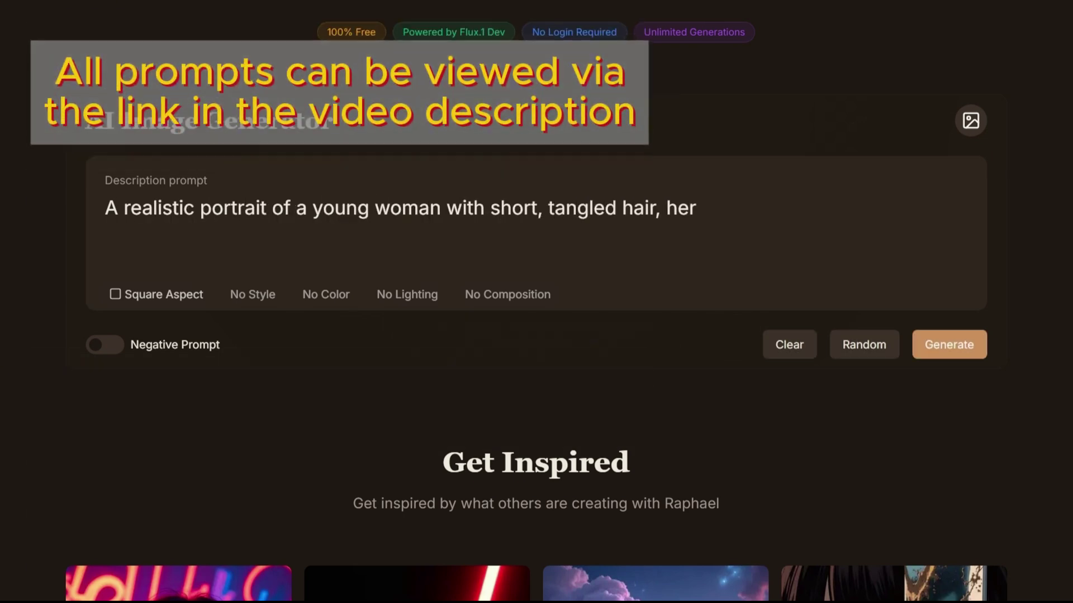
pyautogui.write(' face dirty and scratched, wearing a worn, tight-fitti')
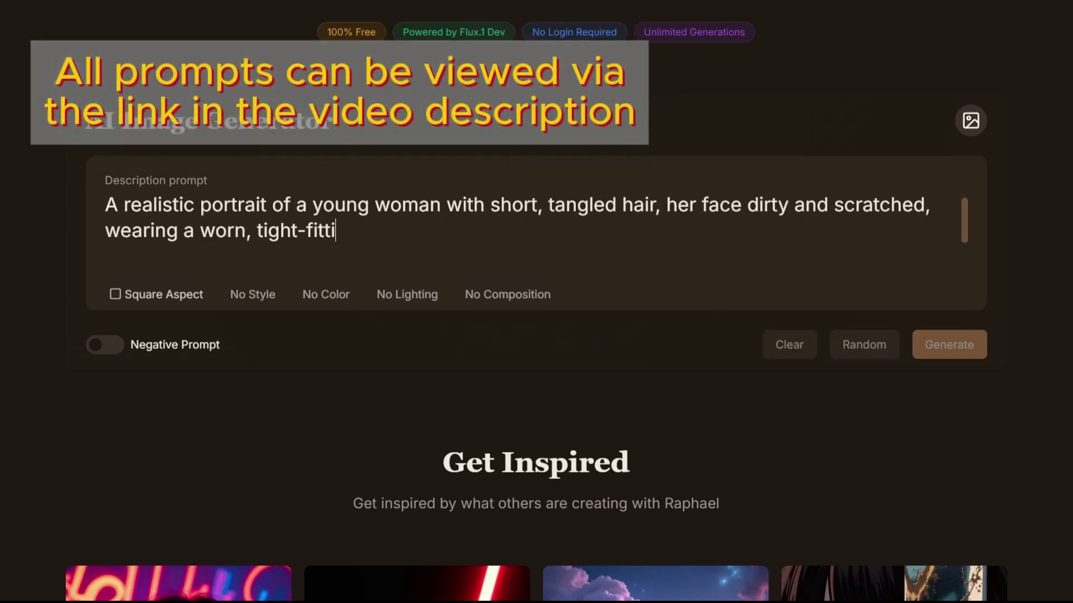
pyautogui.write('ng silver suit. She stands in the midst of dense alien ju')
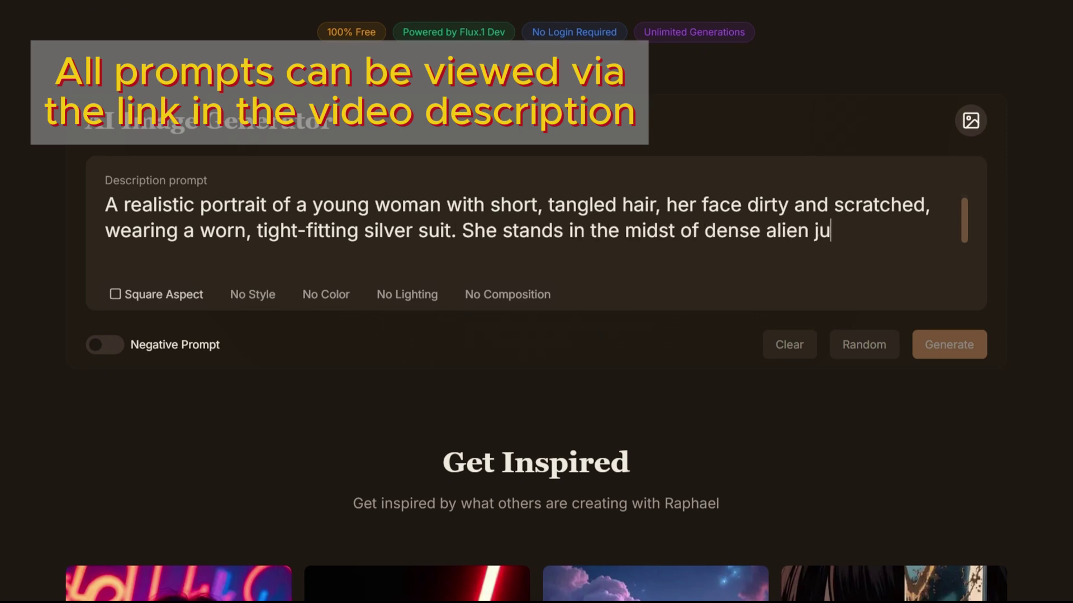
pyautogui.write('ngles with bioluminescent plants and twisted vines. Her ')
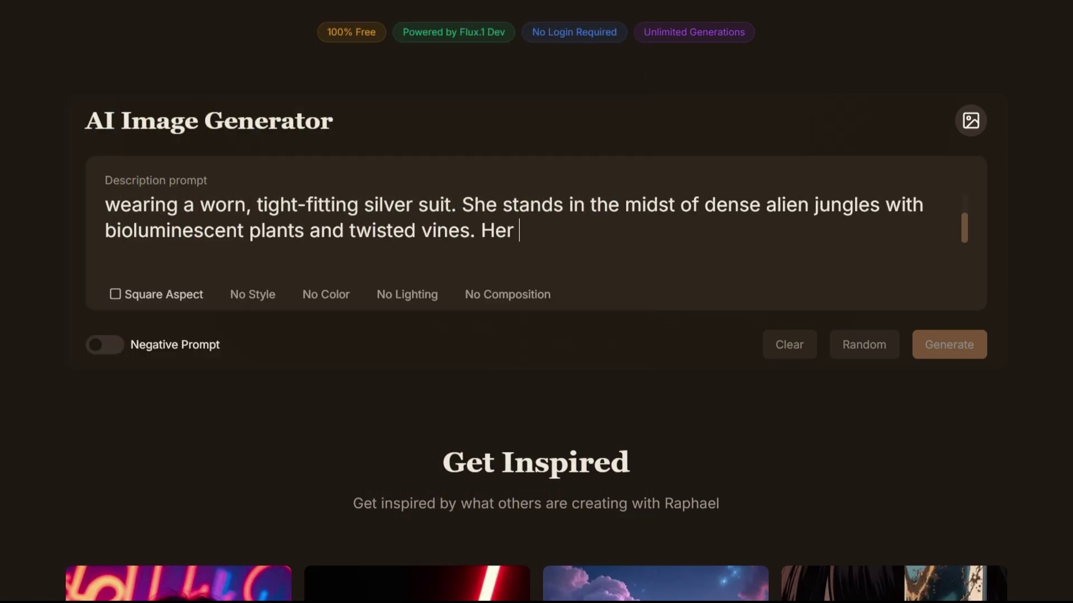
pyautogui.write('expression is tense and wary as she faces a mysterious sh')
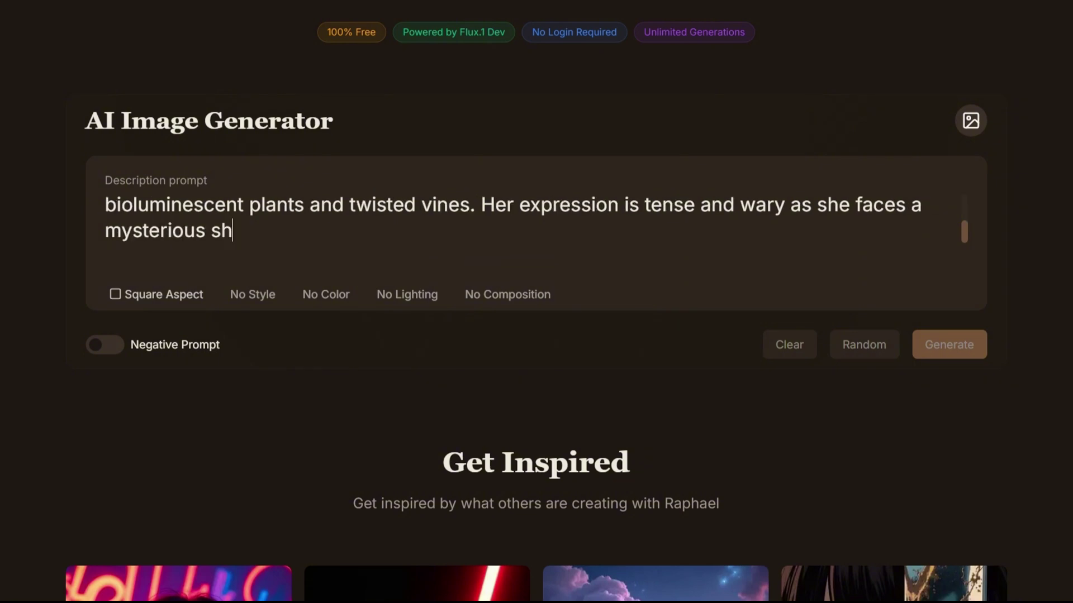
pyautogui.write('adowy figure nearby. In the background, a terrifying crea')
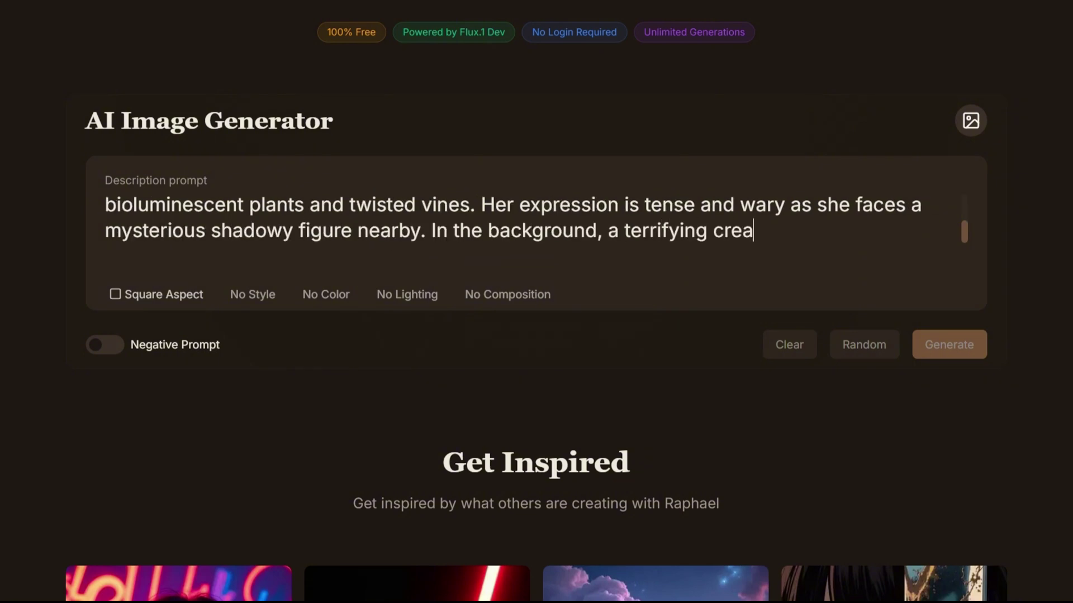
pyautogui.write('ture with glowing eyes and sharp claws lurks in the shadow')
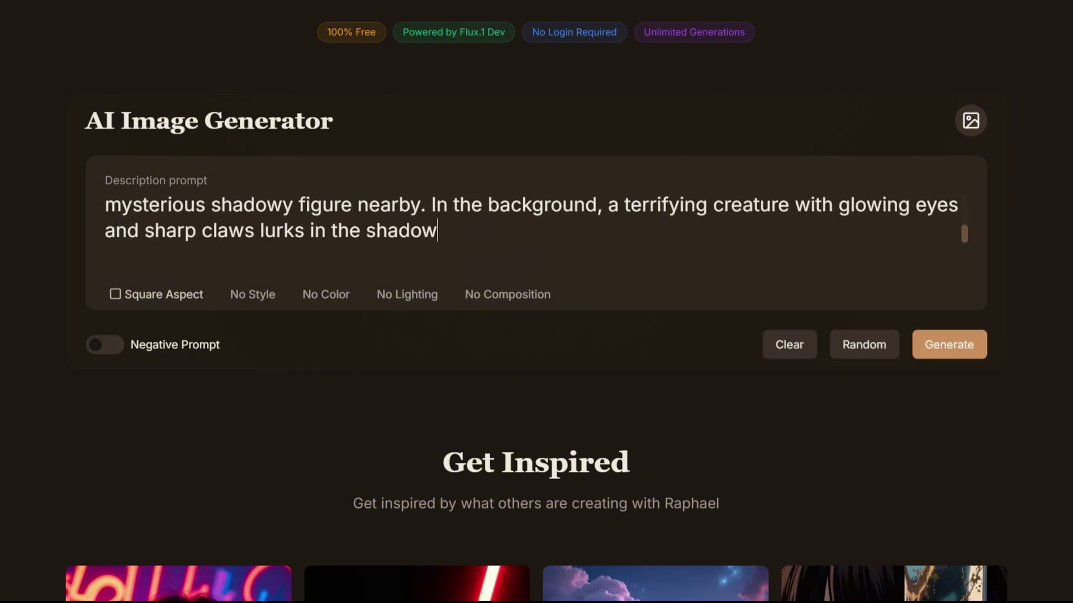
pyautogui.write('s. High resolution, detailed textures, dramatic lighting, dark and gritty sci-fi atmosphere.')
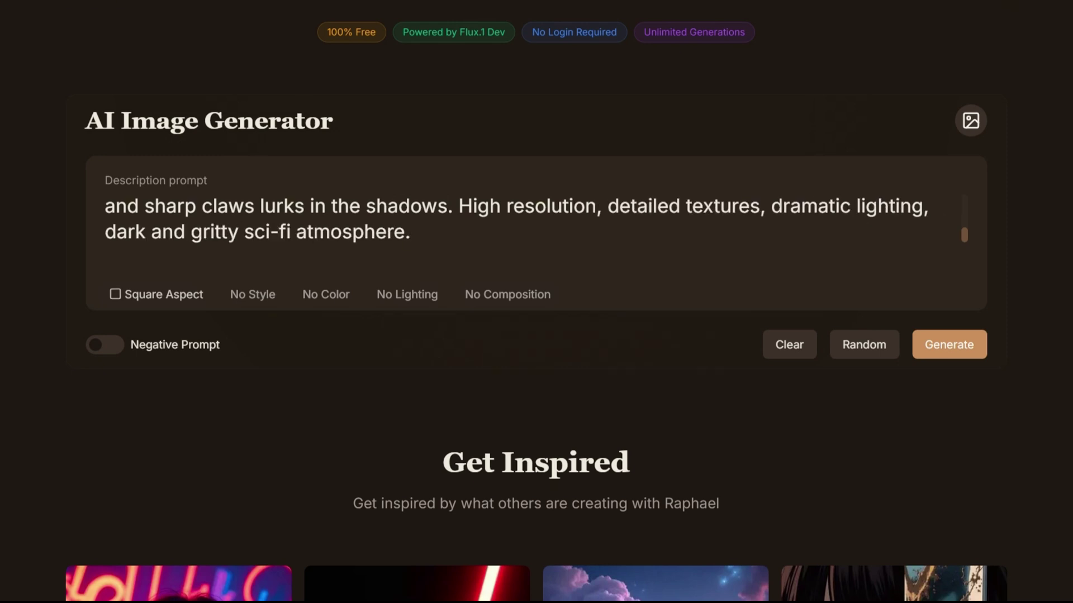
pyautogui.click(971, 348)
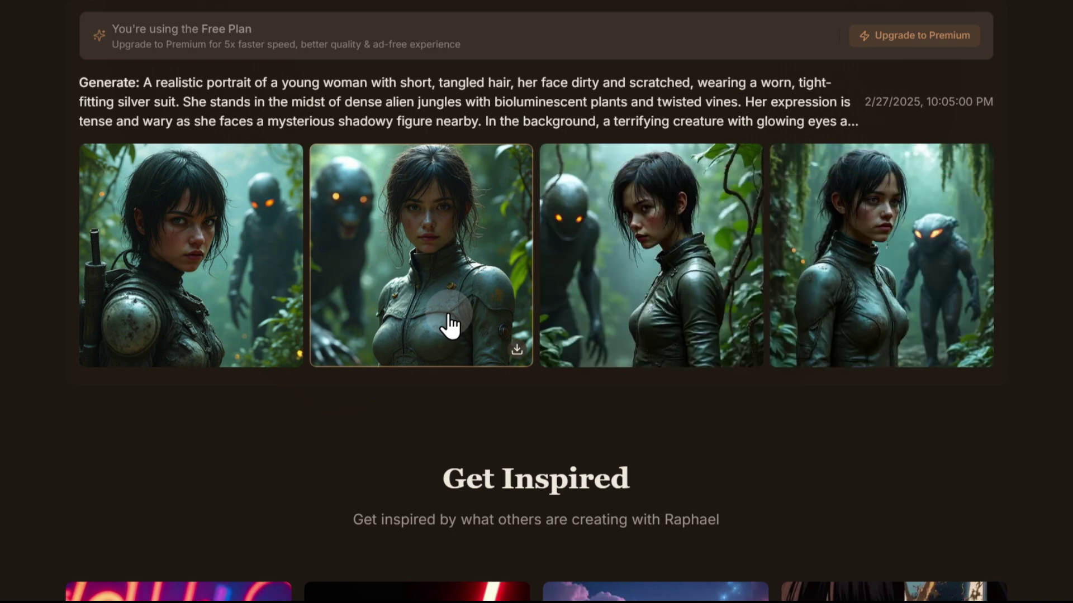
# Open the third generated image of the woman in the jungle and refine it.
pyautogui.click(624, 310)
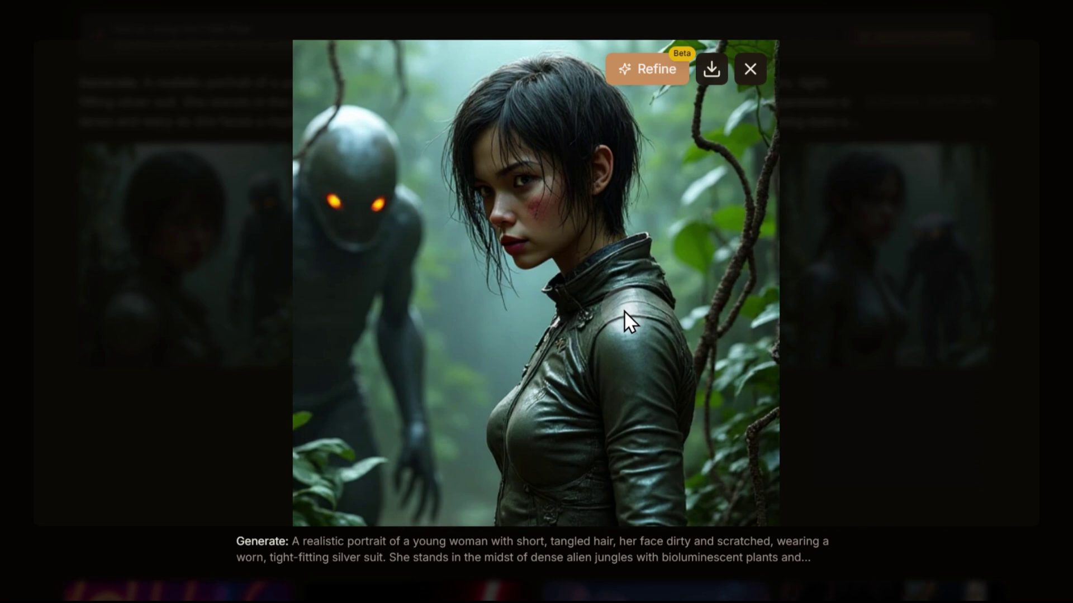
pyautogui.click(640, 78)
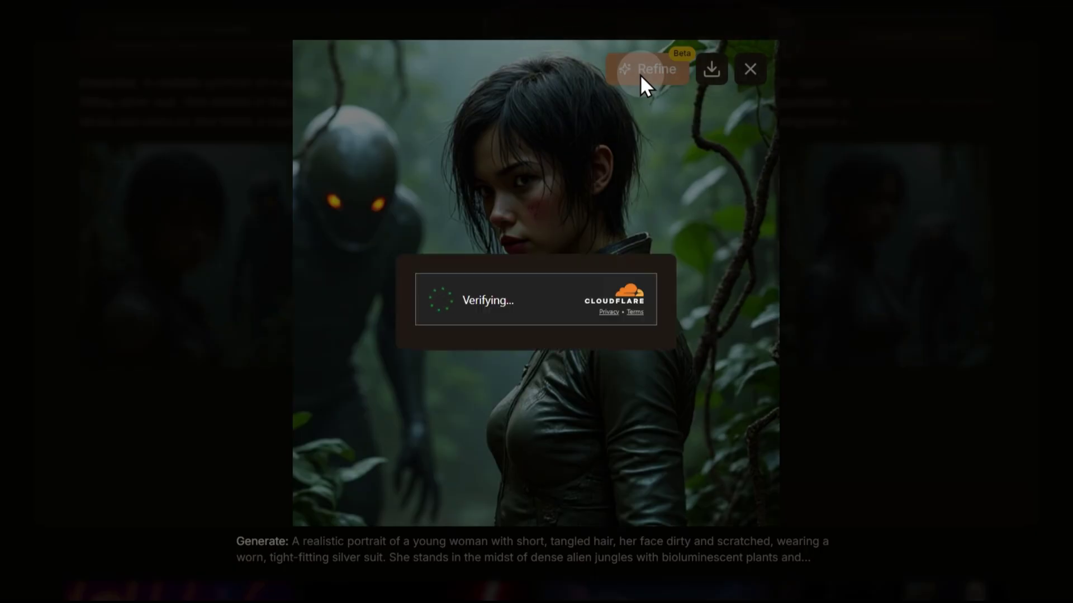
pyautogui.click(439, 300)
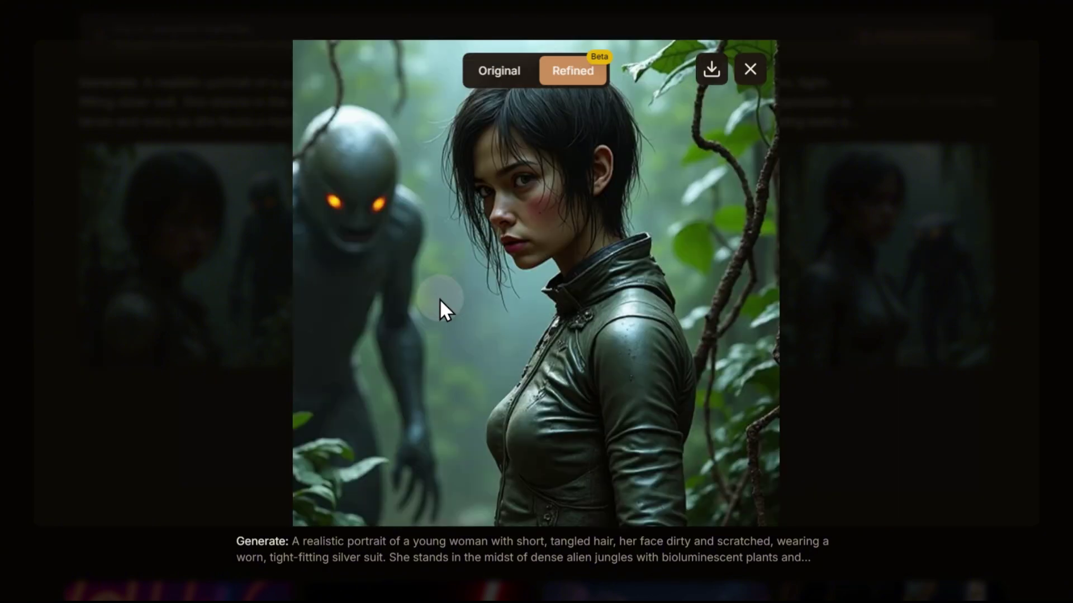
# Compare the original and refined versions of the portrait, and close the preview.
pyautogui.click(490, 74)
pyautogui.click(562, 81)
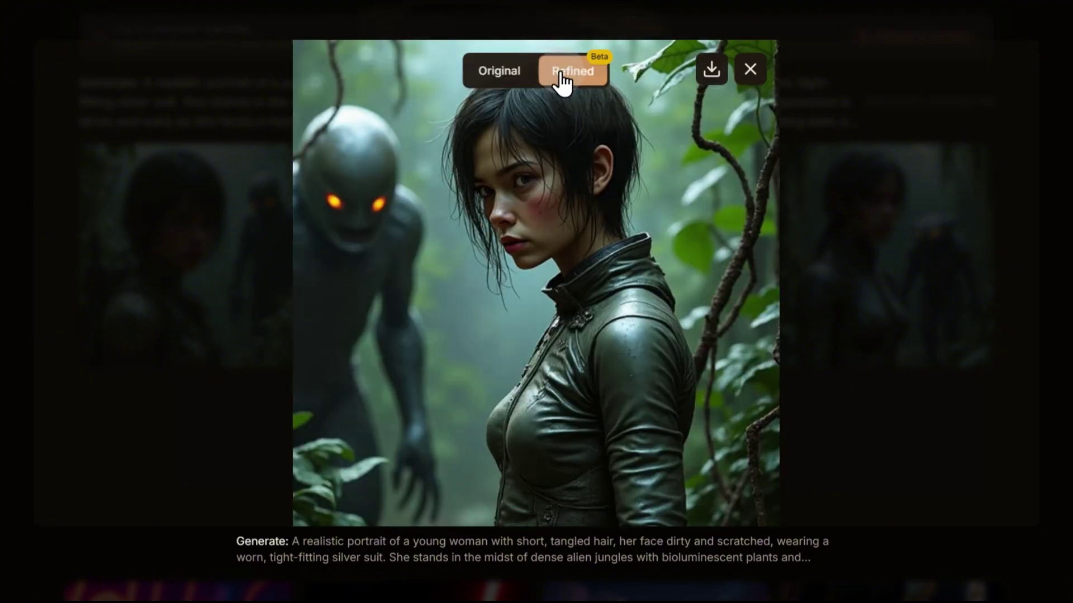
pyautogui.press('Escape')
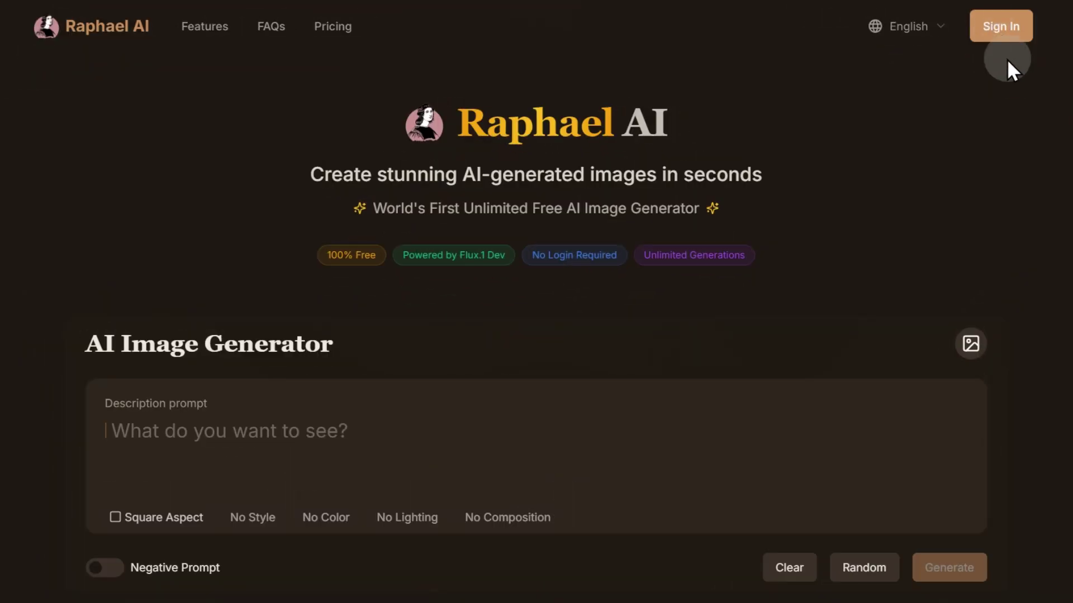
pyautogui.scroll(-3, 1014, 131)
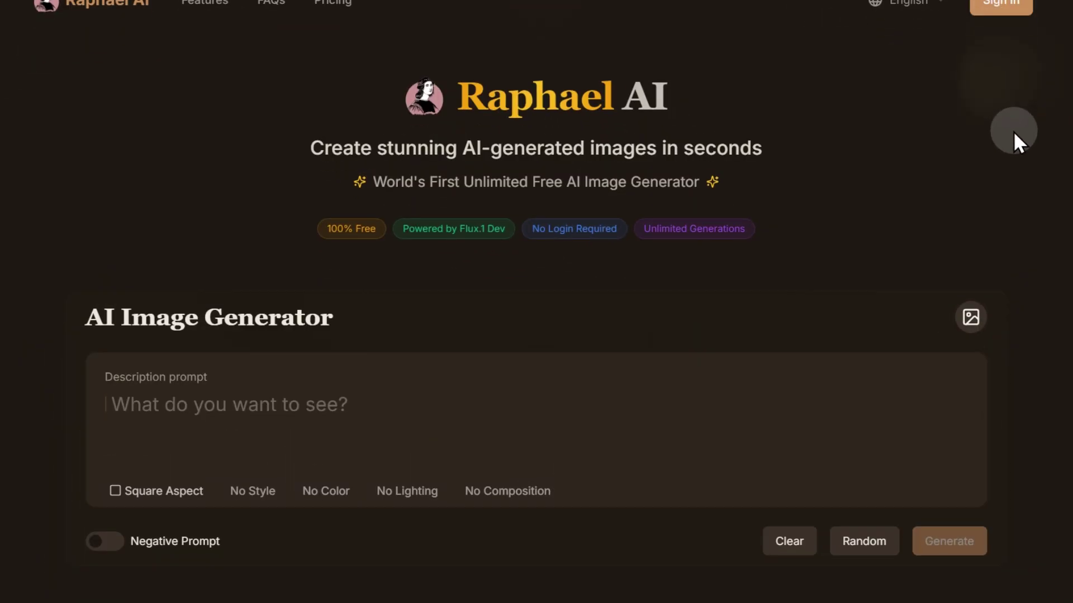
pyautogui.scroll(-5, 1013, 131)
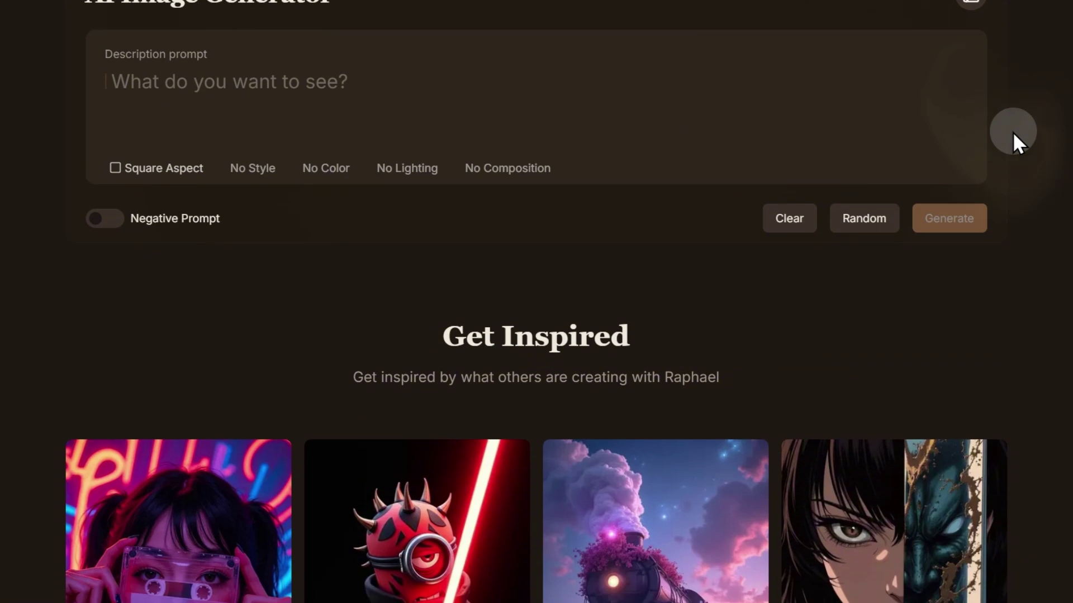
pyautogui.scroll(-8, 1012, 132)
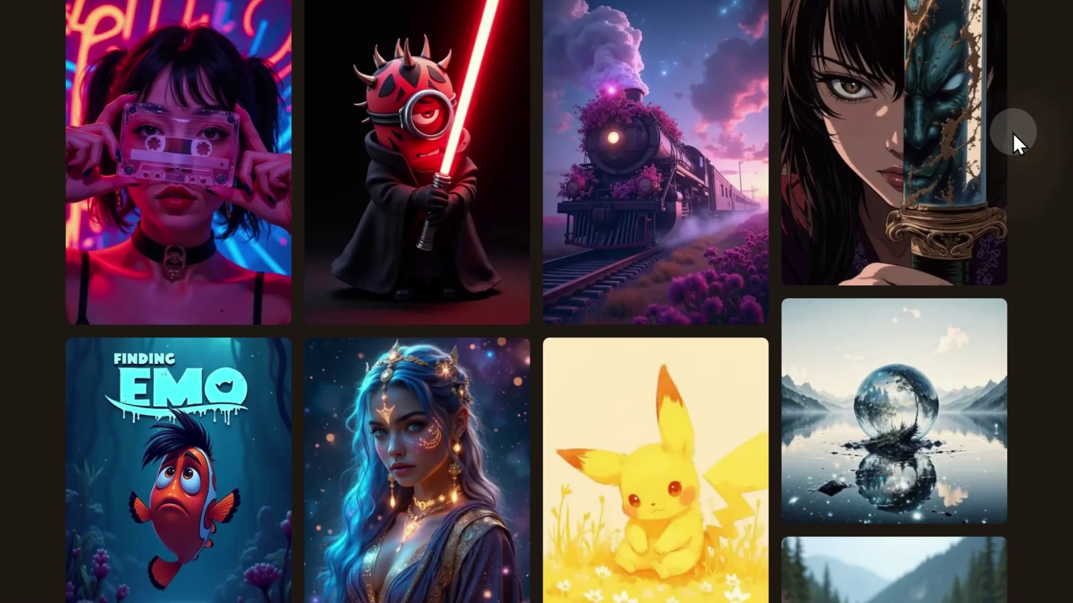
pyautogui.scroll(12, 1012, 132)
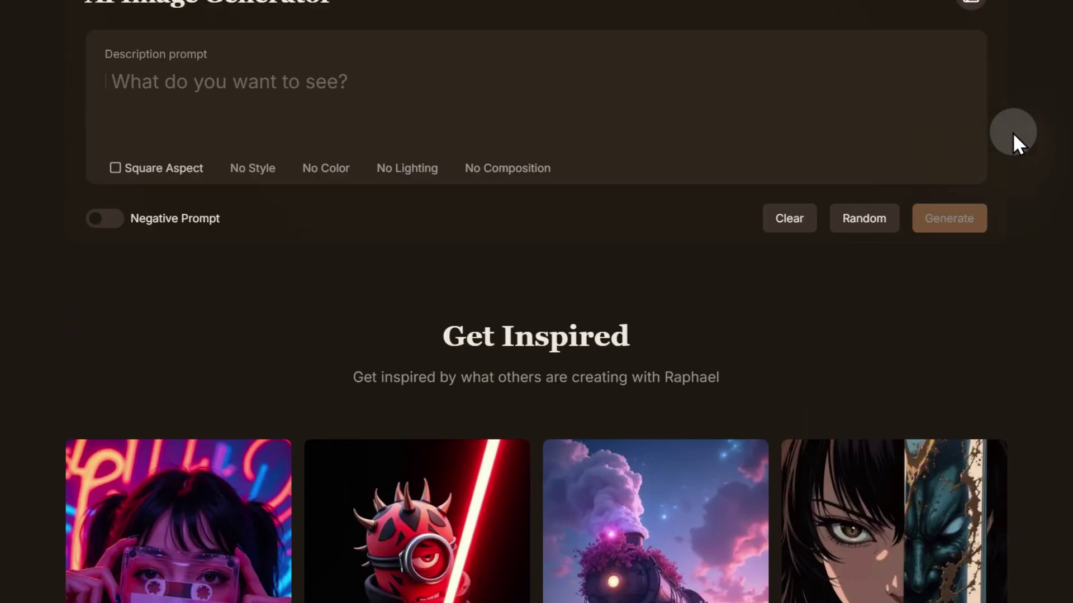
pyautogui.scroll(3, 1012, 132)
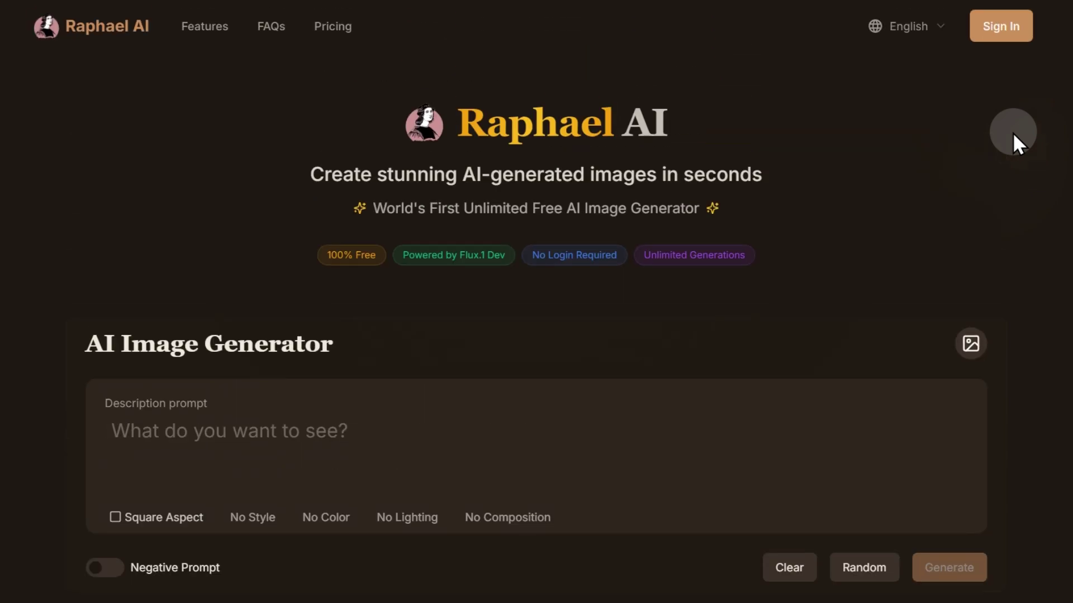
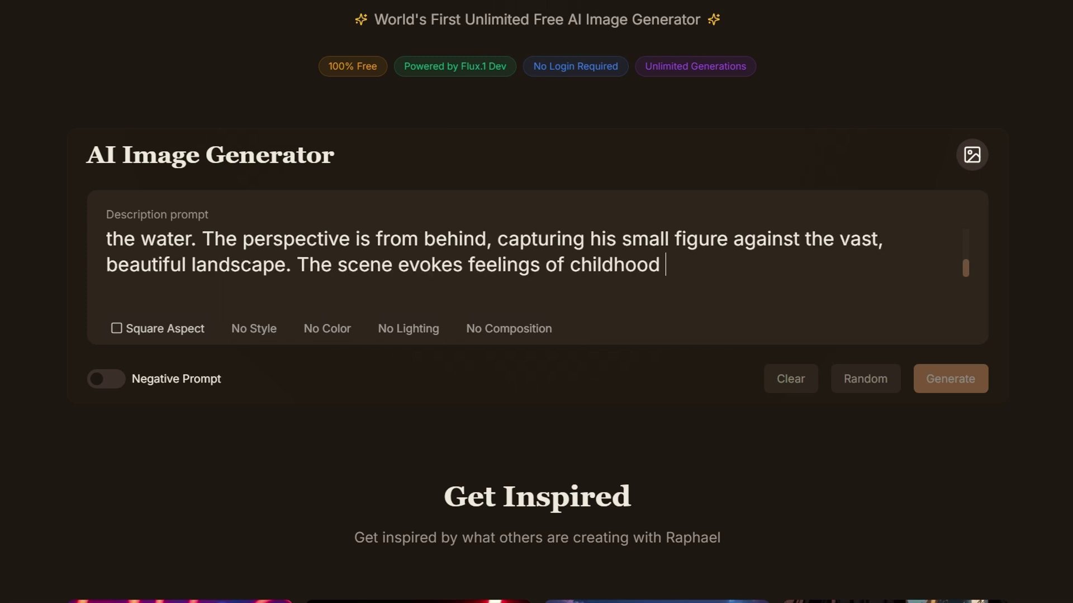
# Set the boy-by-the-river image to Wide Aspect, Cinematic style and Warm Tone color, and open the lighting options.
pyautogui.click(162, 329)
pyautogui.click(165, 393)
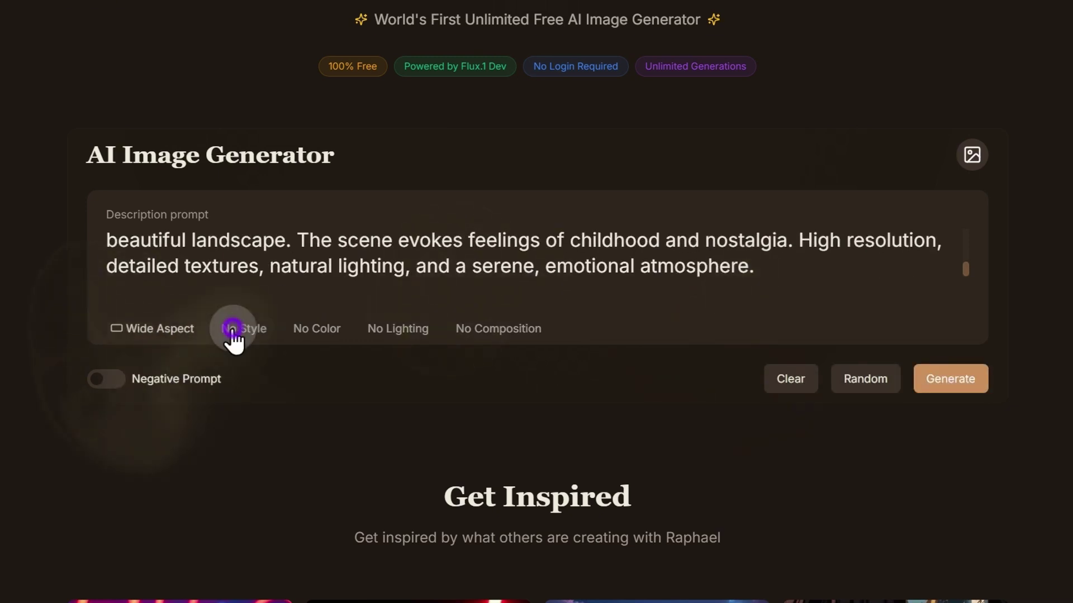
pyautogui.click(245, 328)
pyautogui.click(391, 376)
pyautogui.click(338, 329)
pyautogui.click(345, 393)
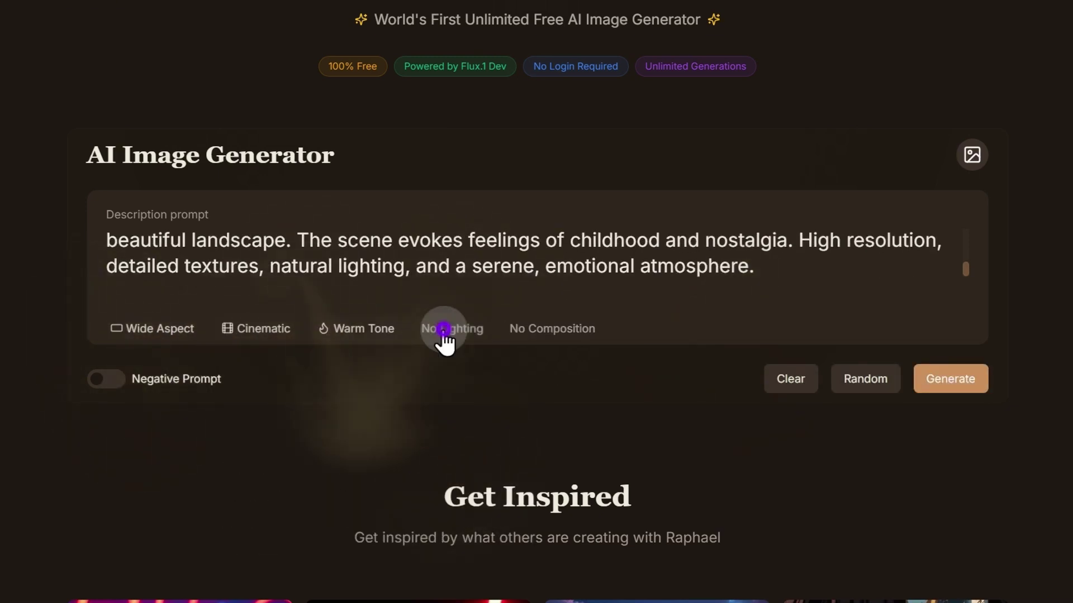
pyautogui.click(441, 333)
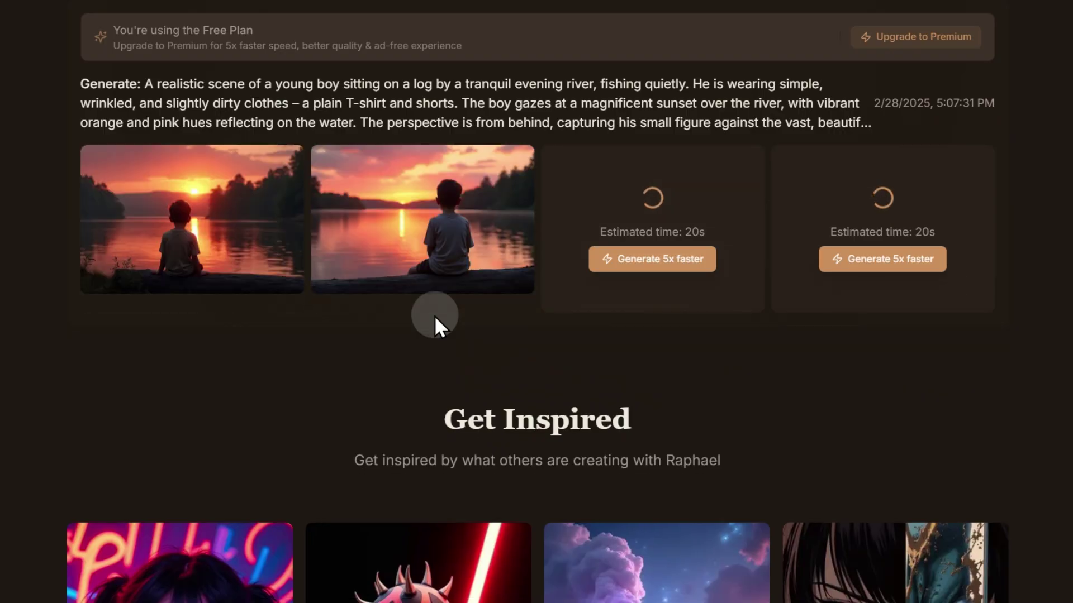
# Preview the generated images of the boy at sunset and refine the third one.
pyautogui.click(217, 217)
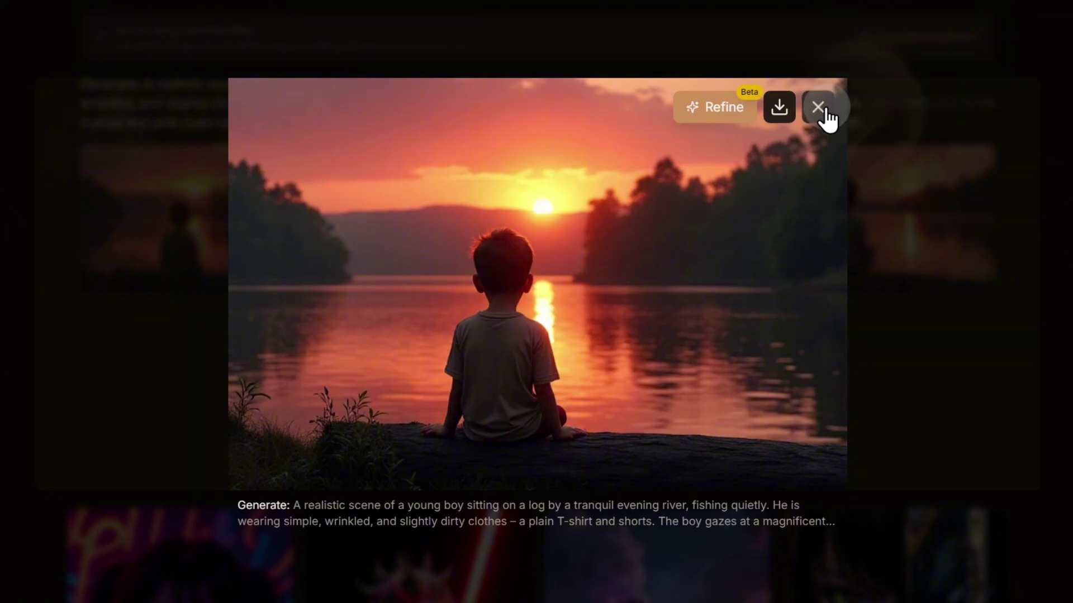
pyautogui.click(826, 119)
pyautogui.click(702, 195)
pyautogui.click(715, 107)
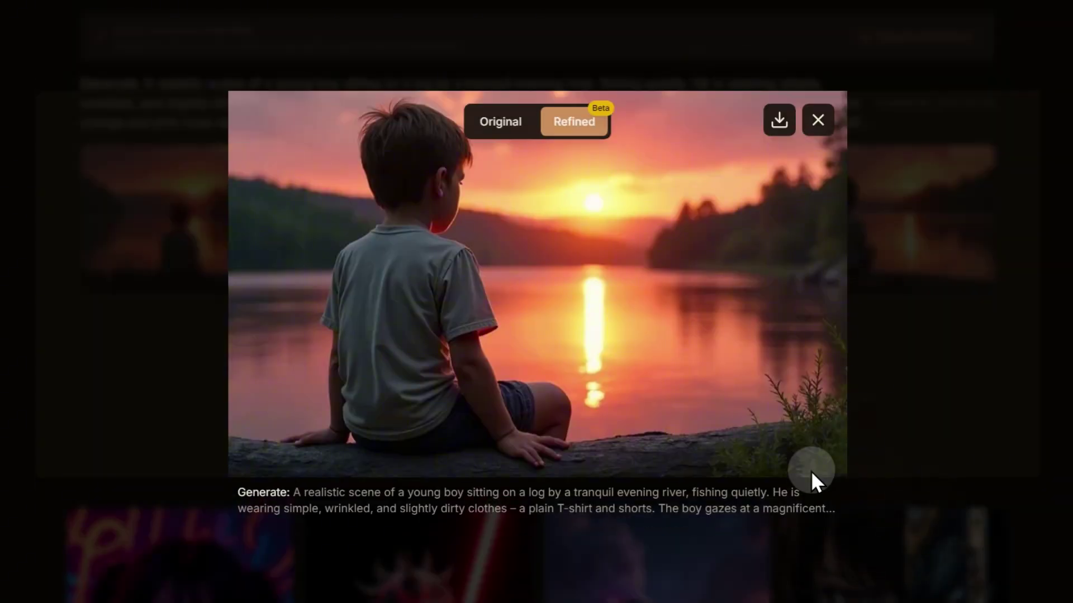
pyautogui.click(817, 120)
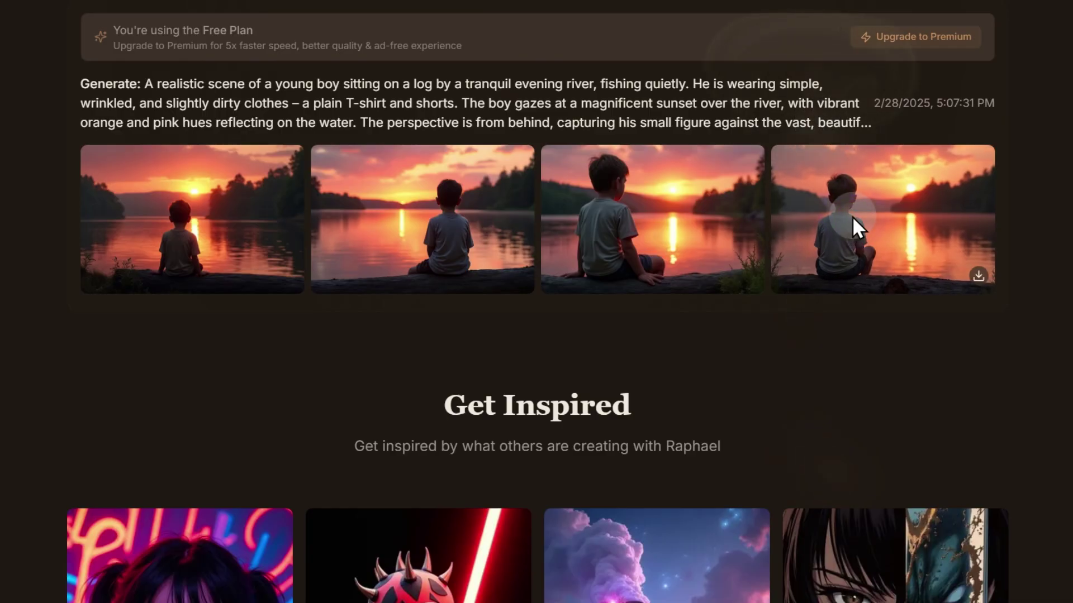
pyautogui.click(852, 217)
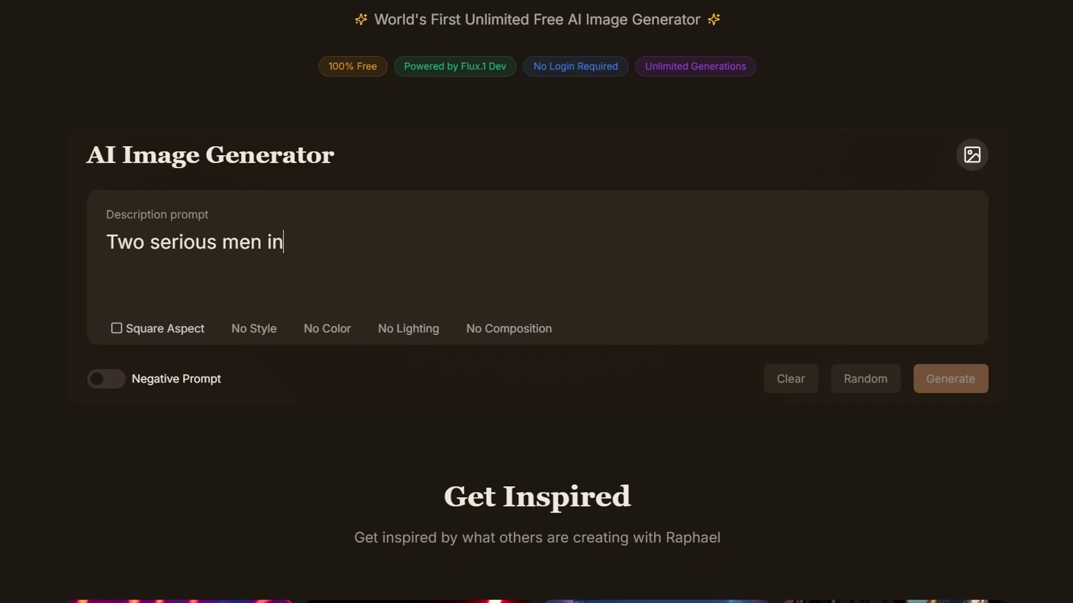
# Enter the prompt for two serious men in suits and tall top hats in an 18th-century American town, with Tall Aspect and Analog Film style.
pyautogui.write('suits and tall top hats, standing in an old American town from the 18th century. One is younger, dressed in a more fashionable and modern style, while the other is older, wearing conservative, traditional clothing. Both have condescending expressions, looking down as if from a position of power. The scene is shot from ground level, creating distorted proportions that emphasize their stature. The image is styled as an aged photograph, with sepia tones, faded details, and a slightly warped perspective for a surreal, historical atmosphere.')
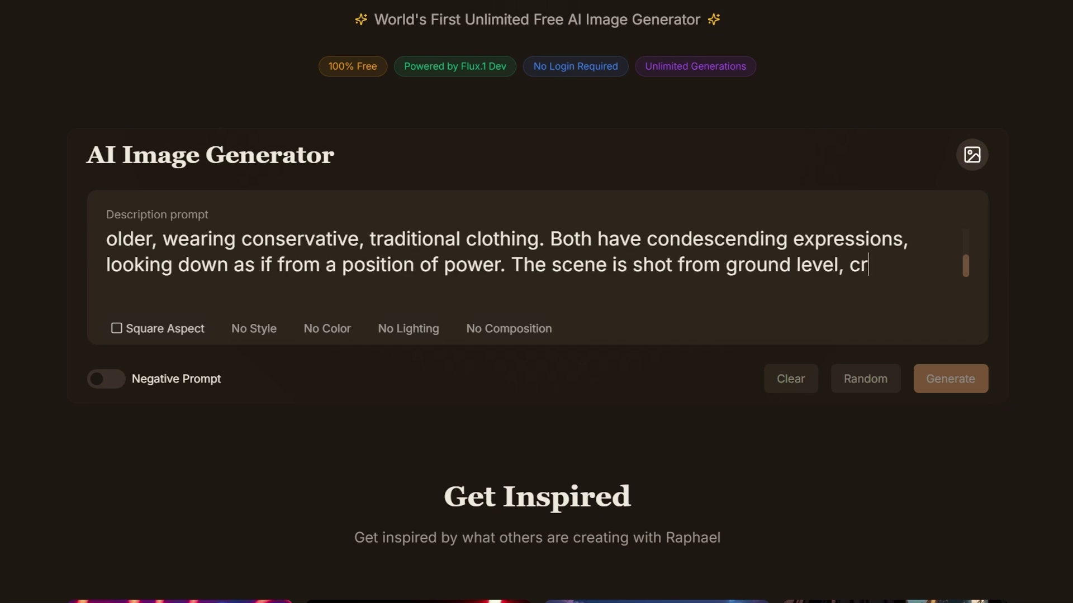
pyautogui.click(158, 329)
pyautogui.click(155, 418)
pyautogui.click(253, 328)
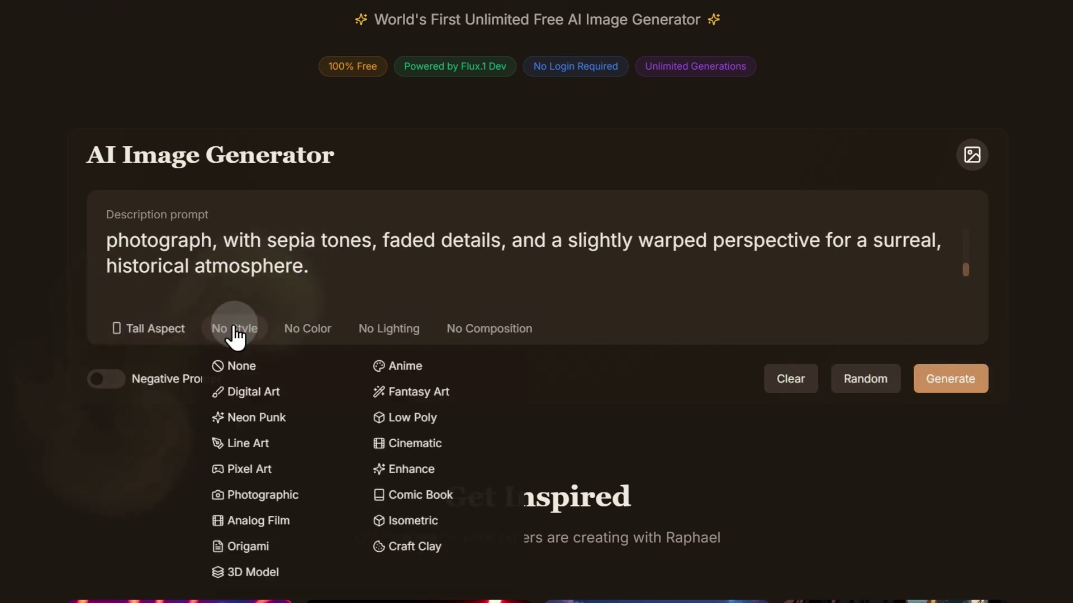
pyautogui.click(240, 521)
# Choose color, lighting and composition presets for the top-hat men prompt and generate the images.
pyautogui.click(327, 328)
pyautogui.click(341, 444)
pyautogui.click(409, 328)
pyautogui.click(424, 418)
pyautogui.click(557, 343)
pyautogui.click(565, 419)
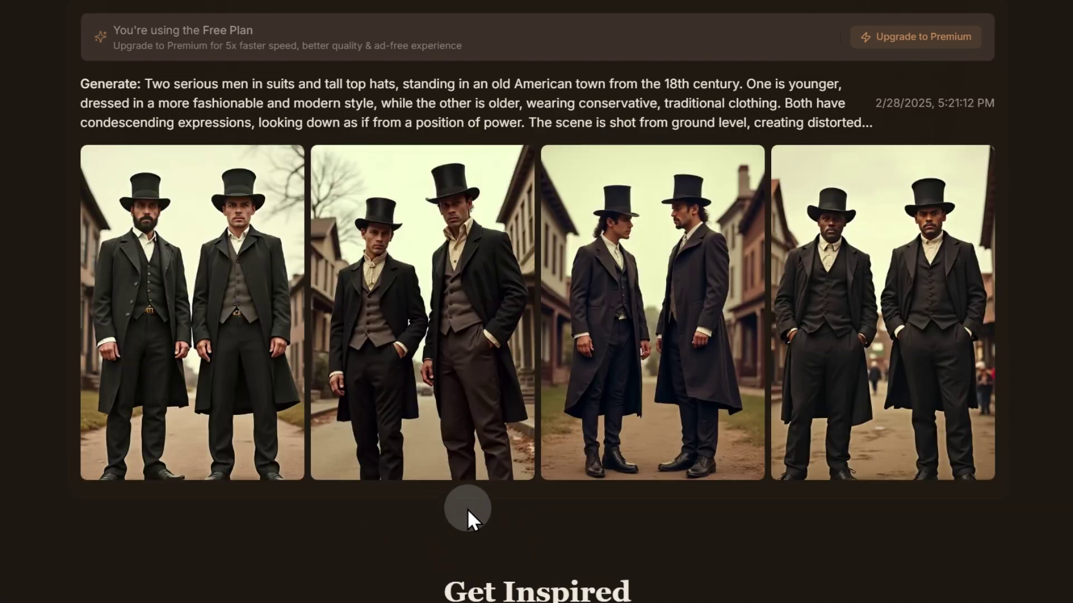
# Preview the fourth, second and third generated images of the men in top hats.
pyautogui.click(860, 340)
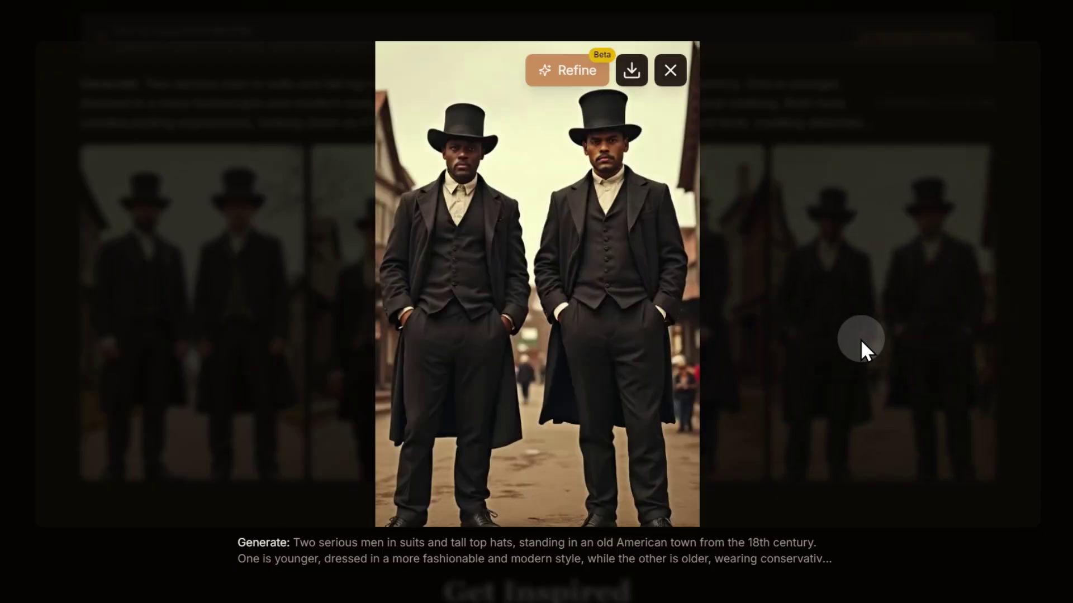
pyautogui.click(670, 70)
pyautogui.click(451, 269)
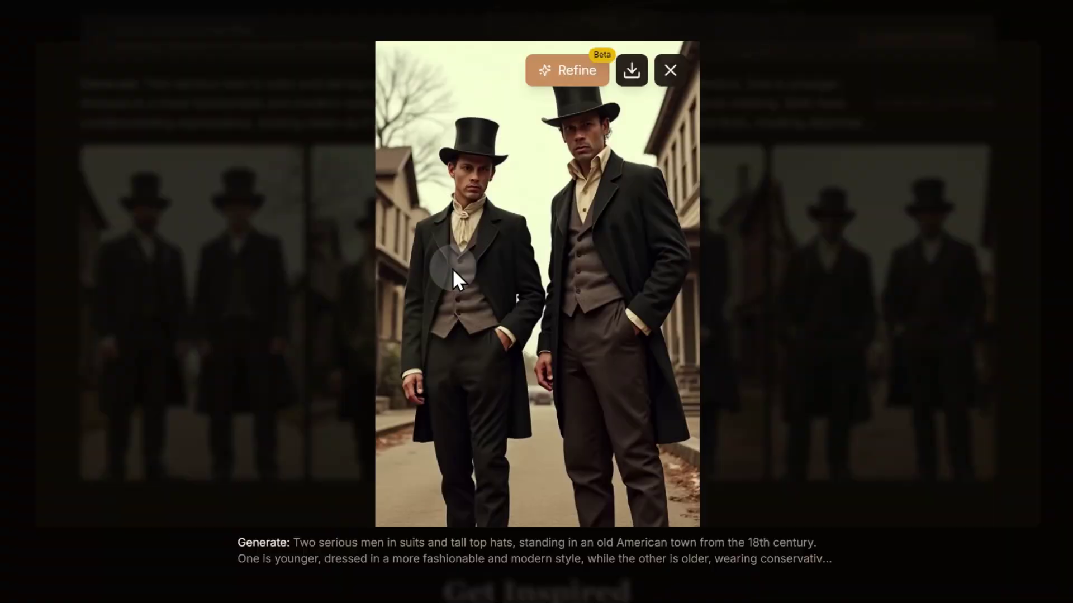
pyautogui.click(669, 73)
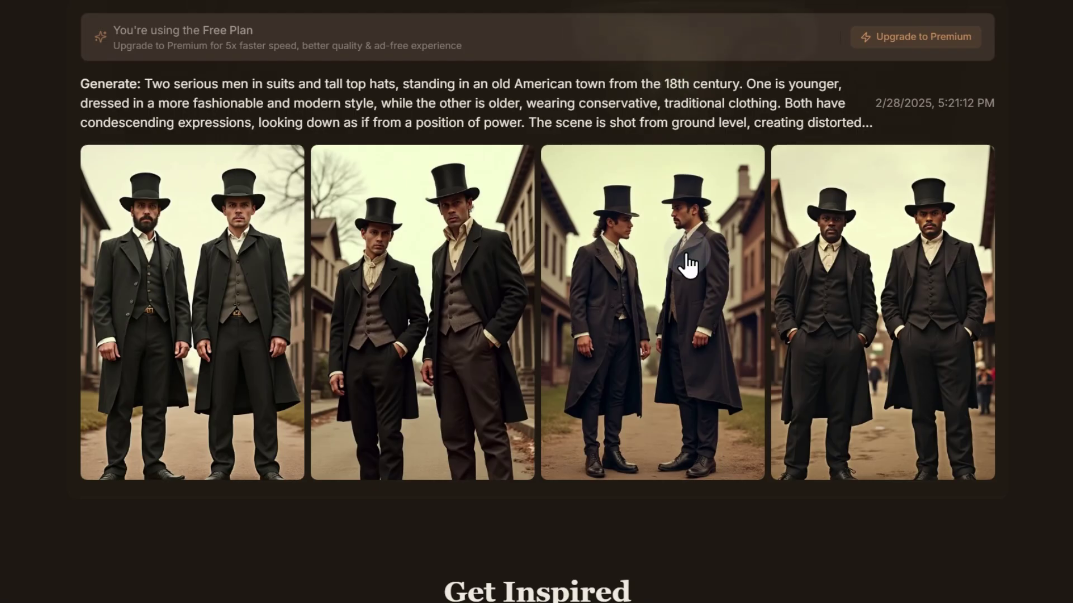
pyautogui.click(687, 262)
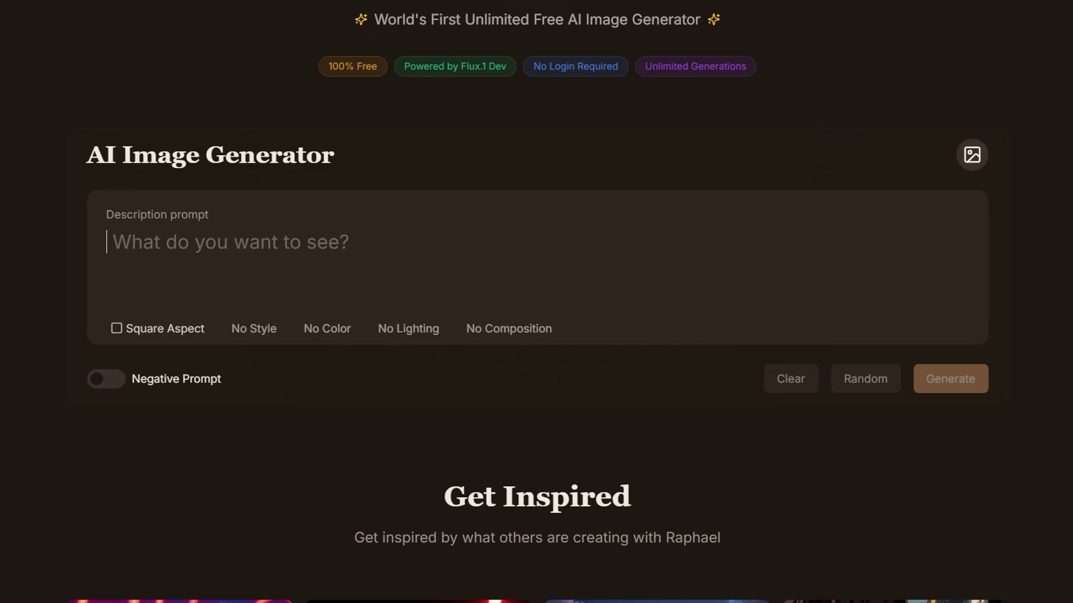
# Generate a hyper-realistic macro shot of a vibrant, iridescent beetle crawling on a dew-covered leaf, and open the third result.
pyautogui.write("A hyper-realistic macro shot of a vibrant, iridescent beetle crawling on a dew-covered leaf. The tiny droplets glisten under soft morning light, reflecting a spectrum of colors. The beetle's intricate shell patterns and tiny leg hairs are captured in exquisite detail. In the blurred background, faint silhouettes of other plants create a lush, natural setting. High resolution, ultra-detailed textures, natural lighting, and a sense of delicate beauty and wonder.")
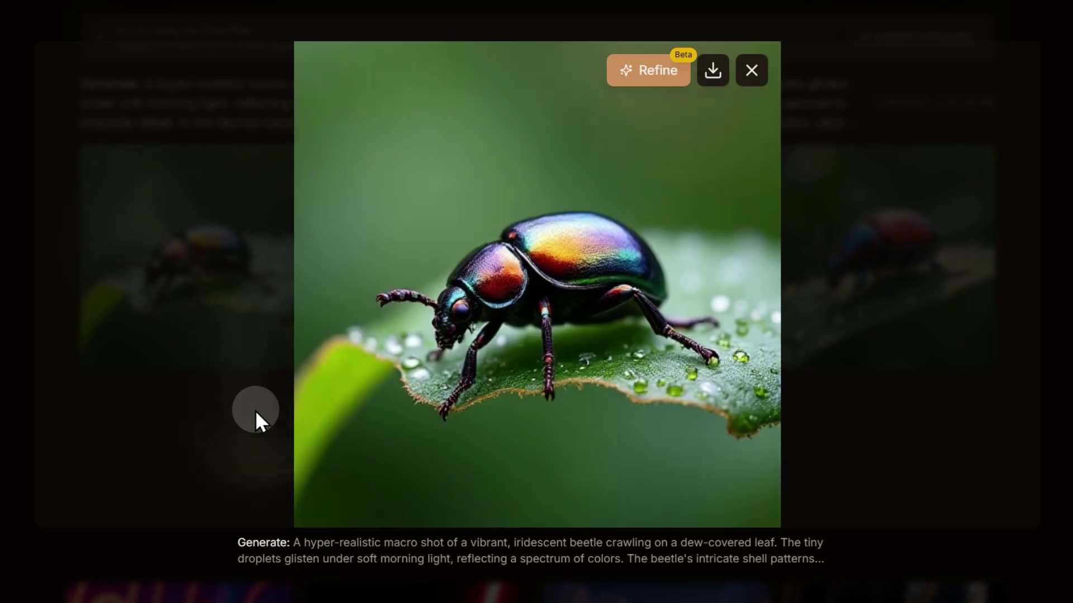
pyautogui.click(752, 71)
pyautogui.click(699, 255)
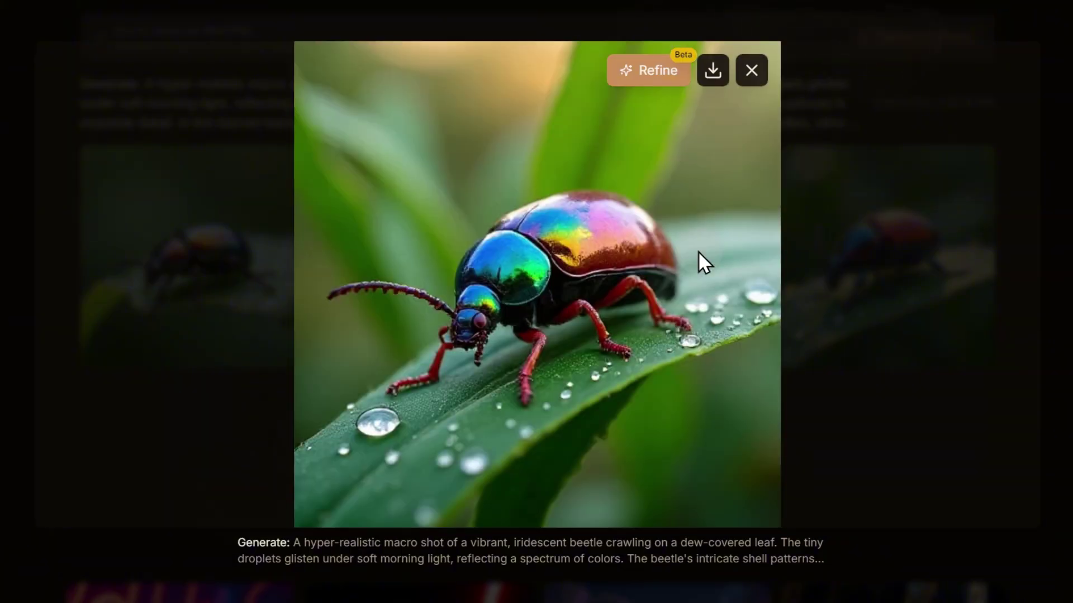
# Refine the third beetle image and compare its original and refined versions.
pyautogui.click(656, 73)
pyautogui.click(439, 303)
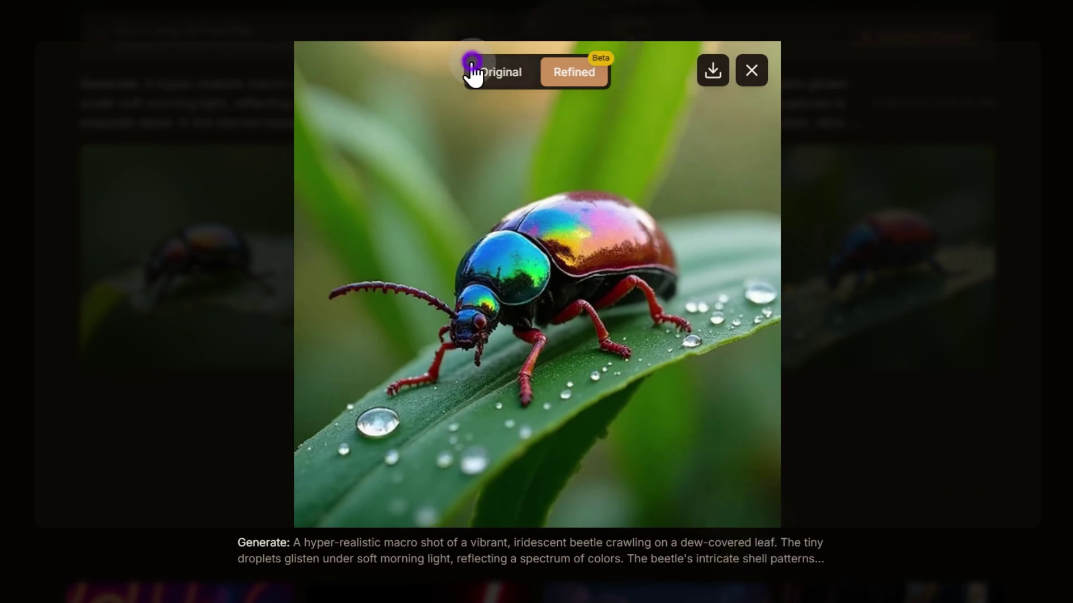
pyautogui.click(472, 66)
pyautogui.click(567, 75)
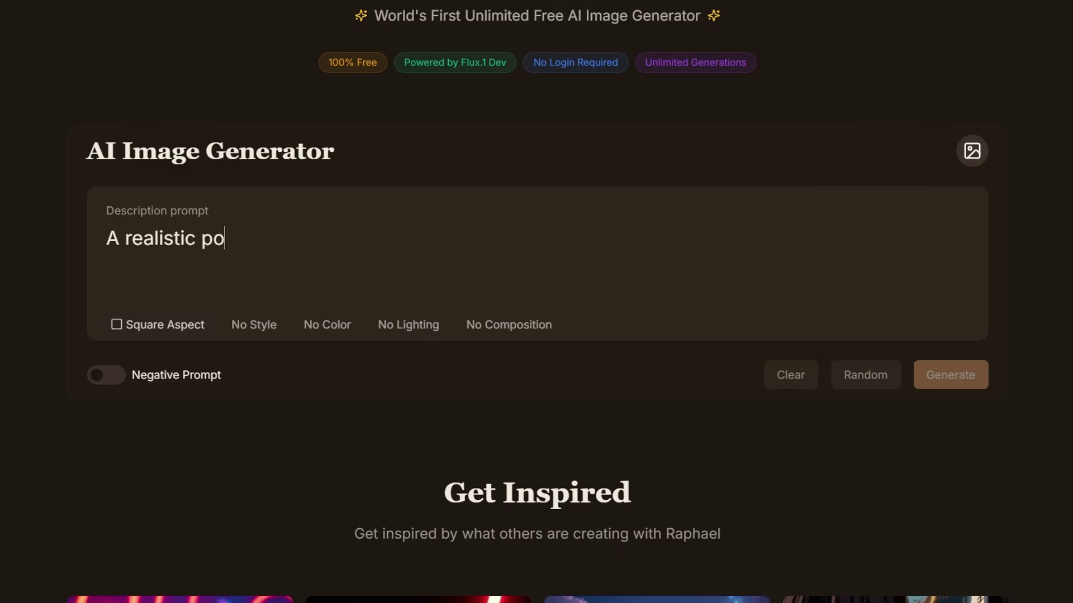
# Enter the prompt for a realistic portrait of a young woman in an abandoned cyberpunk market, and set Tall Aspect.
pyautogui.write('rtrait of a young woman standing against the backdrop of an abandoned cyberpunk market. She has short, messy hair and a determined expression. Behind her, flickering neon signs ca')
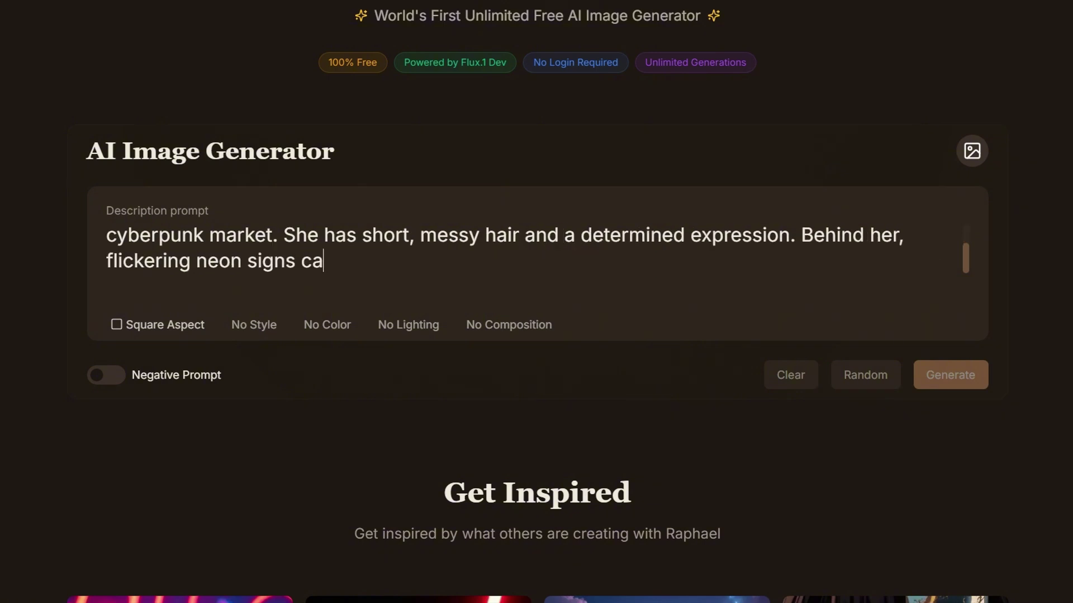
pyautogui.write('st eerie, colorful glows over the scene. Futuristic items are scattered across the ground, and old, worn-out stalls line the alley. The air is thick with dust and a sense of forgotten time. High resolution, detailed textures, dramatic lighting, and a gritty, dystopian atmosphere.')
pyautogui.click(146, 326)
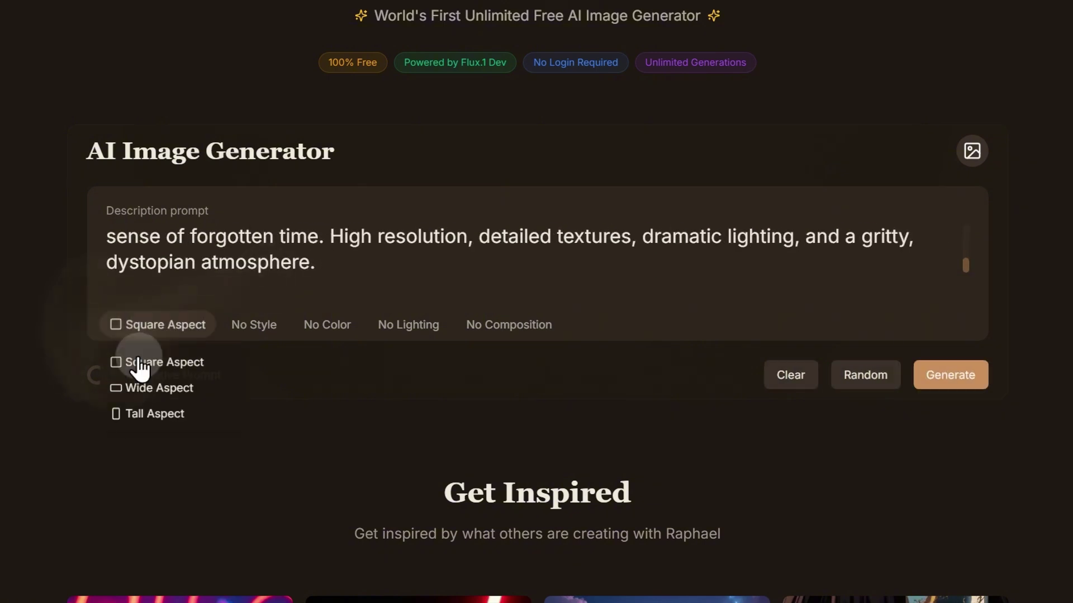
pyautogui.click(154, 414)
# Apply Neon Punk style, Vibrant Colors, Low Light and a composition preset to the cyberpunk portrait, and generate the images.
pyautogui.click(224, 323)
pyautogui.click(257, 412)
pyautogui.click(329, 325)
pyautogui.click(352, 464)
pyautogui.click(447, 326)
pyautogui.click(464, 475)
pyautogui.click(559, 330)
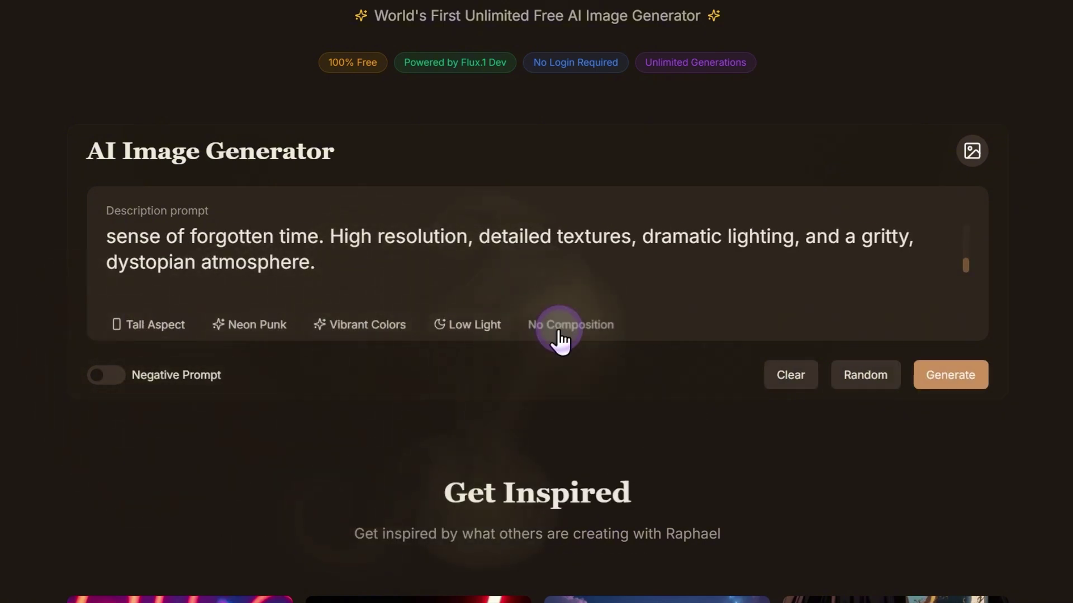
pyautogui.click(564, 481)
pyautogui.click(950, 375)
# Preview the first and second generated cyberpunk portraits.
pyautogui.click(198, 321)
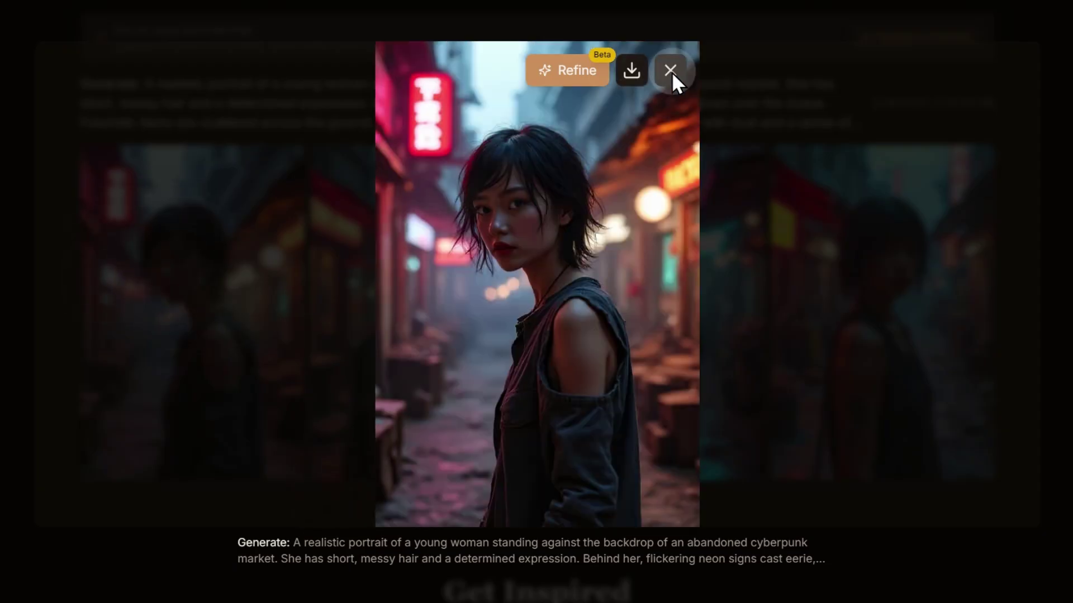
pyautogui.click(670, 70)
pyautogui.click(465, 285)
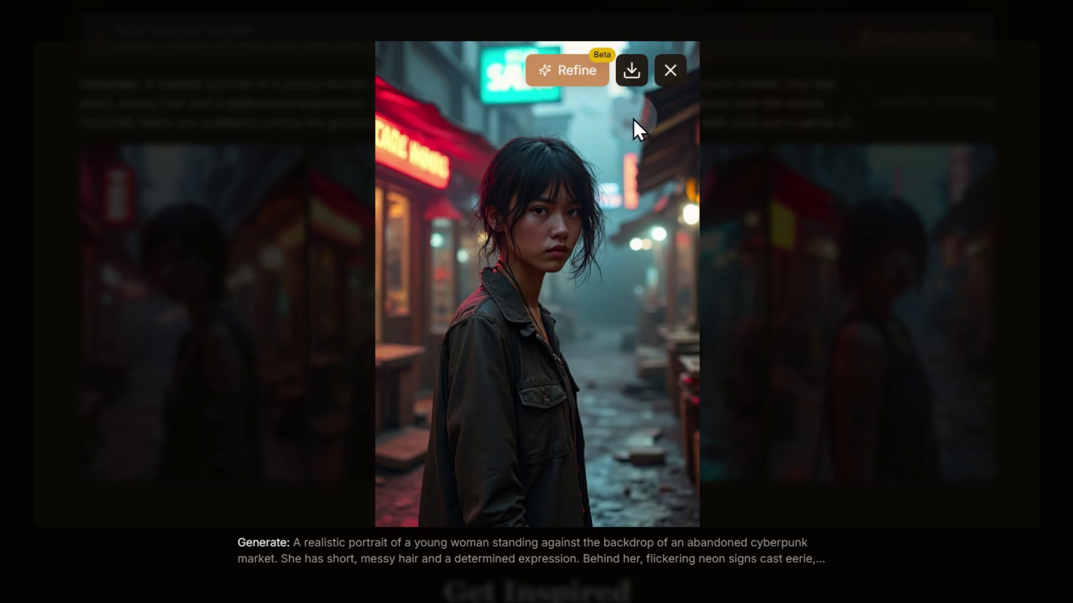
pyautogui.click(670, 70)
# Open the fourth cyberpunk portrait, refine it and close the preview.
pyautogui.click(917, 301)
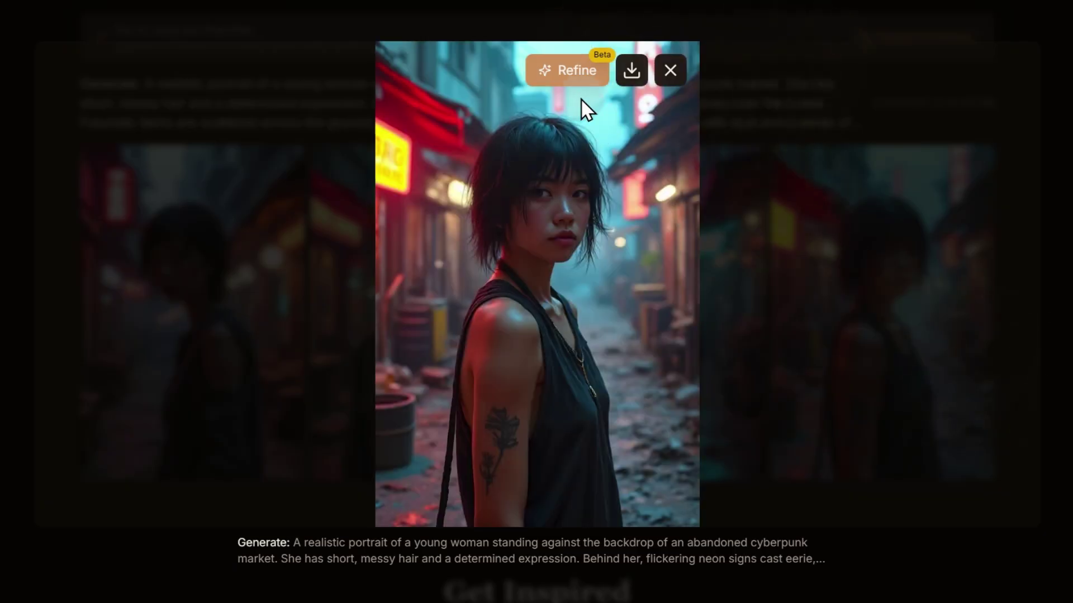
pyautogui.click(576, 71)
pyautogui.click(443, 299)
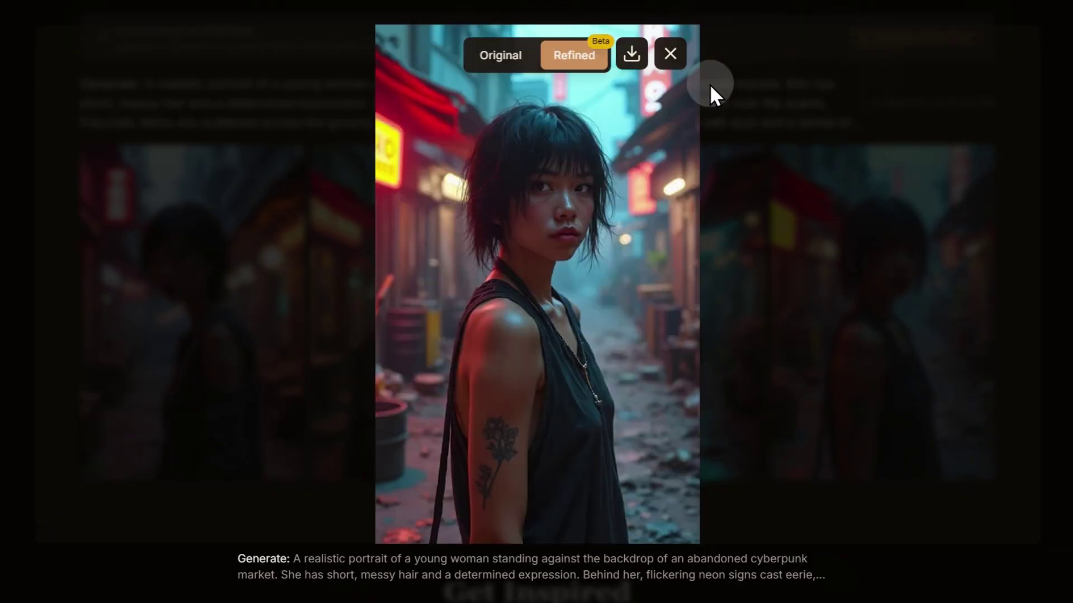
pyautogui.click(669, 66)
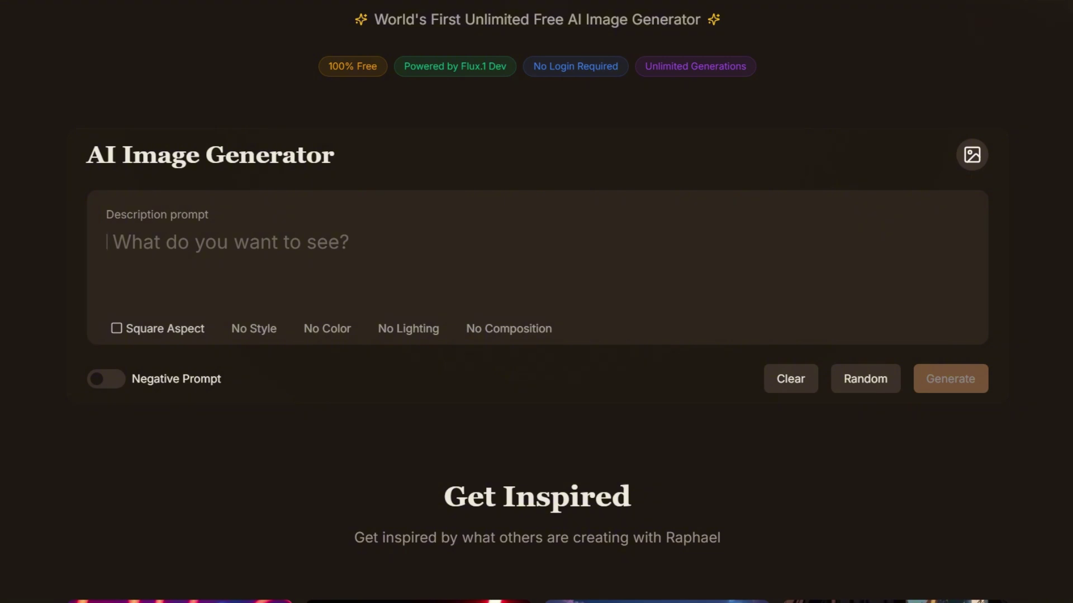
# Add The Scream painting as the reference image and enter the prompt "Man on the bridge. Photo.".
pyautogui.click(971, 157)
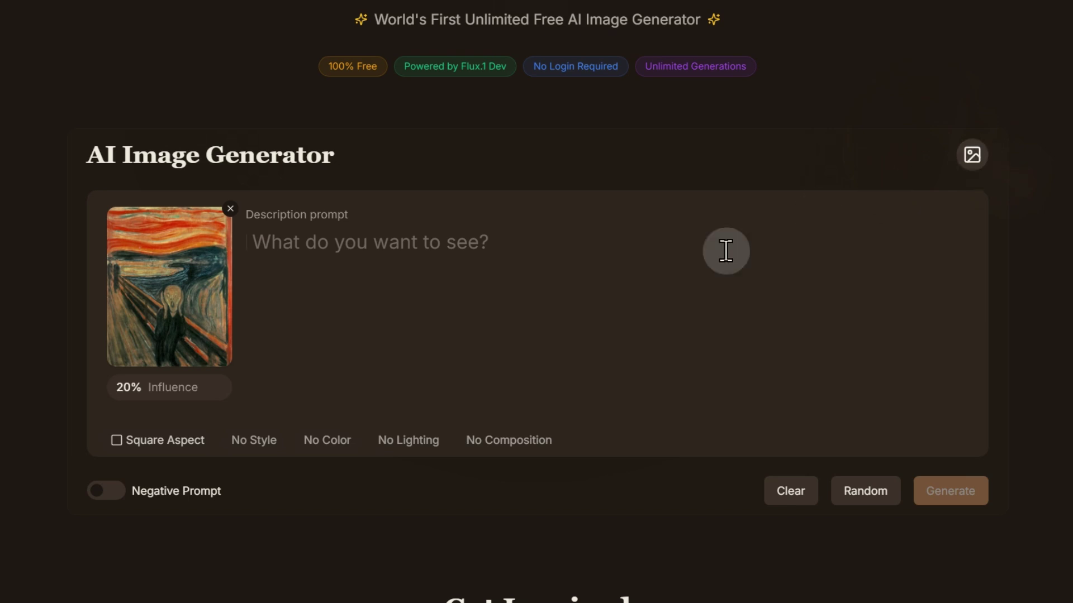
pyautogui.click(193, 403)
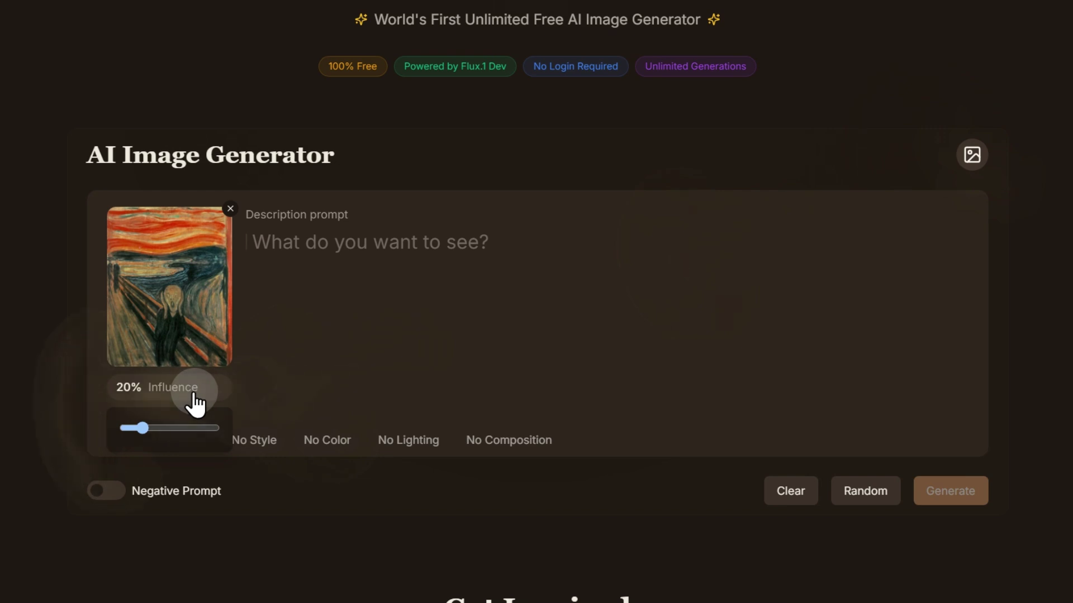
pyautogui.click(283, 246)
pyautogui.write('Man on the bridge. Photo.')
pyautogui.click(119, 441)
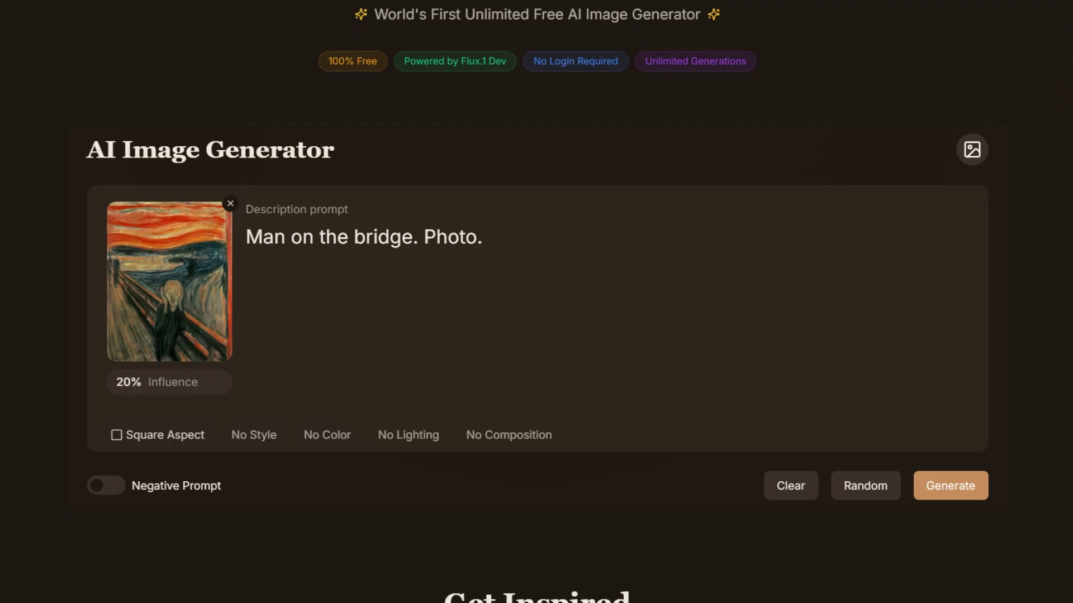
# Raise the reference image's influence, set Tall Aspect and generate the bridge images.
pyautogui.click(163, 386)
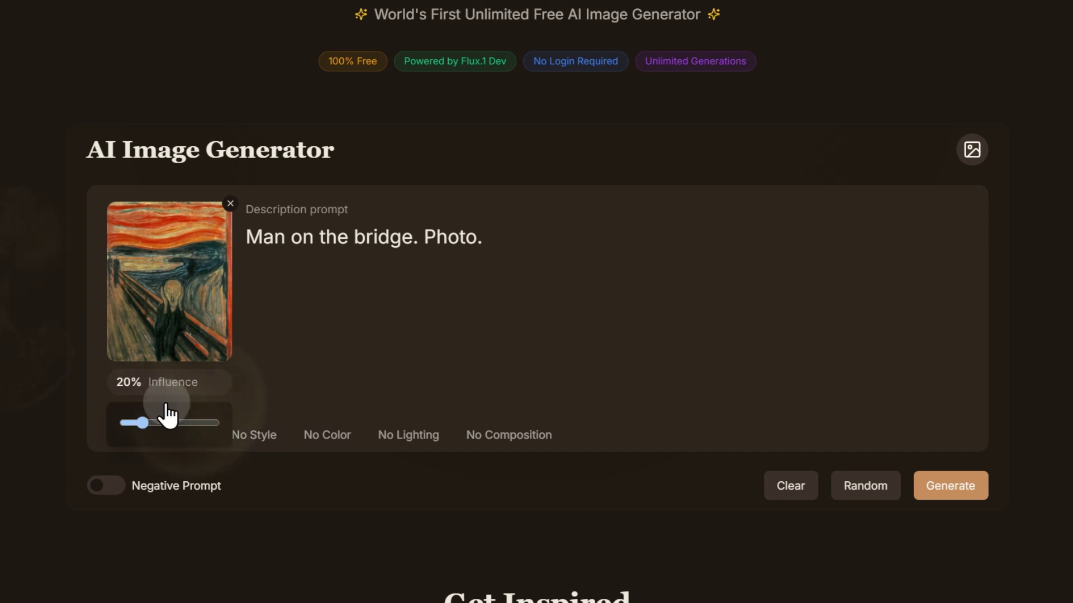
pyautogui.moveTo(155, 423); pyautogui.dragTo(161, 424)
pyautogui.click(152, 436)
pyautogui.click(148, 522)
pyautogui.click(950, 486)
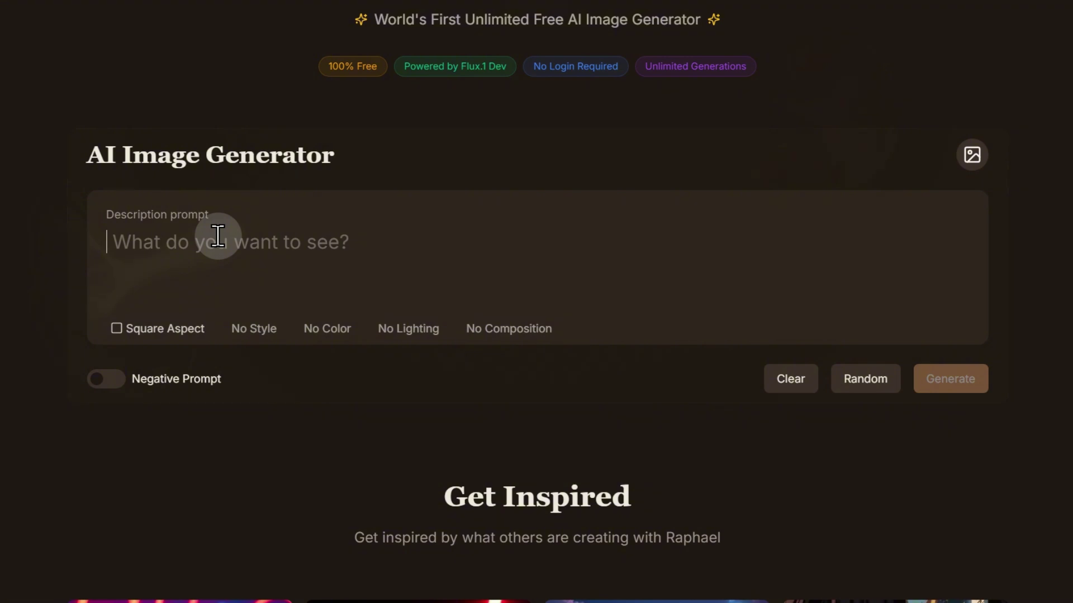
# Generate Wide Aspect images from "The dog runs across the lawn." with the negative prompt "Bushes, trees.".
pyautogui.write('The dog runs across the lawn.')
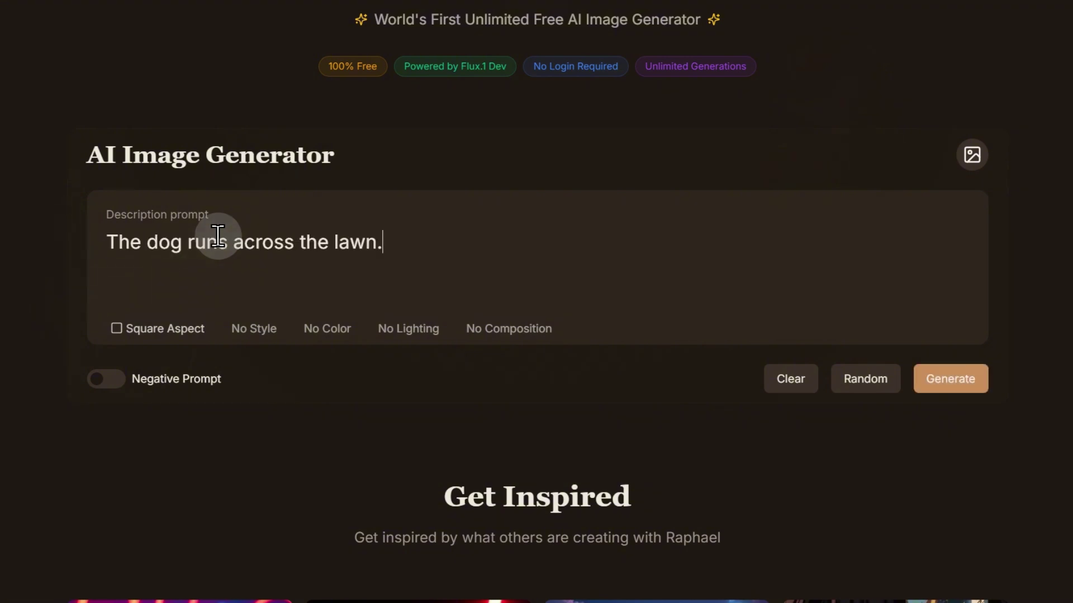
pyautogui.click(162, 328)
pyautogui.click(162, 387)
pyautogui.click(106, 378)
pyautogui.click(117, 335)
pyautogui.write('Bushes, trees.')
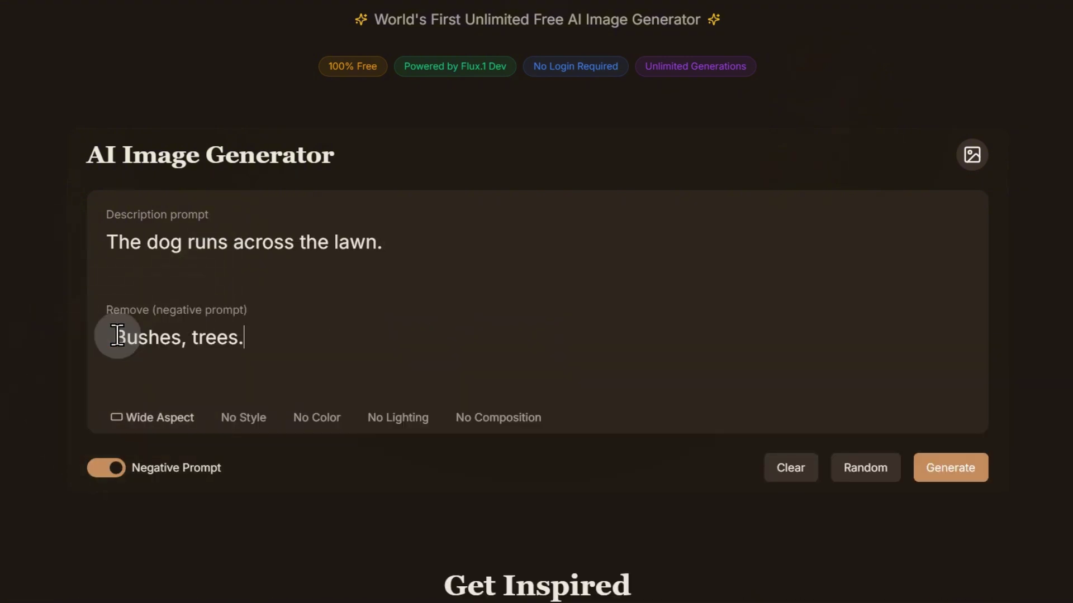
pyautogui.click(934, 476)
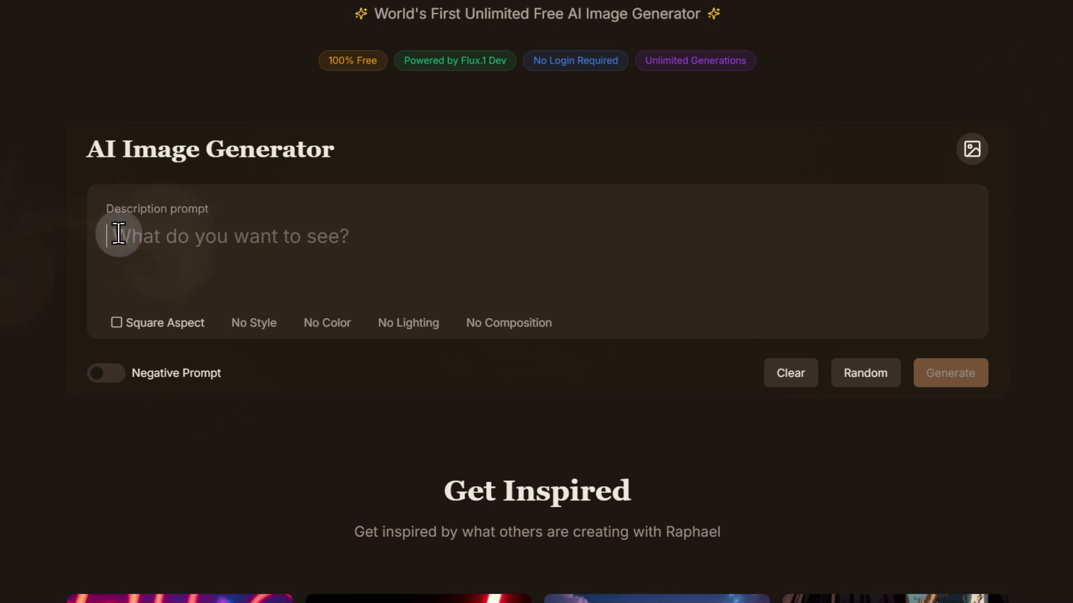
# Generate images from "A cat sits on a windowsill, looking outside." with the negative prompt "Curtains, plants.", and close the pop-up ad.
pyautogui.write('A cat sits on a windowsill, looking outside.')
pyautogui.click(112, 373)
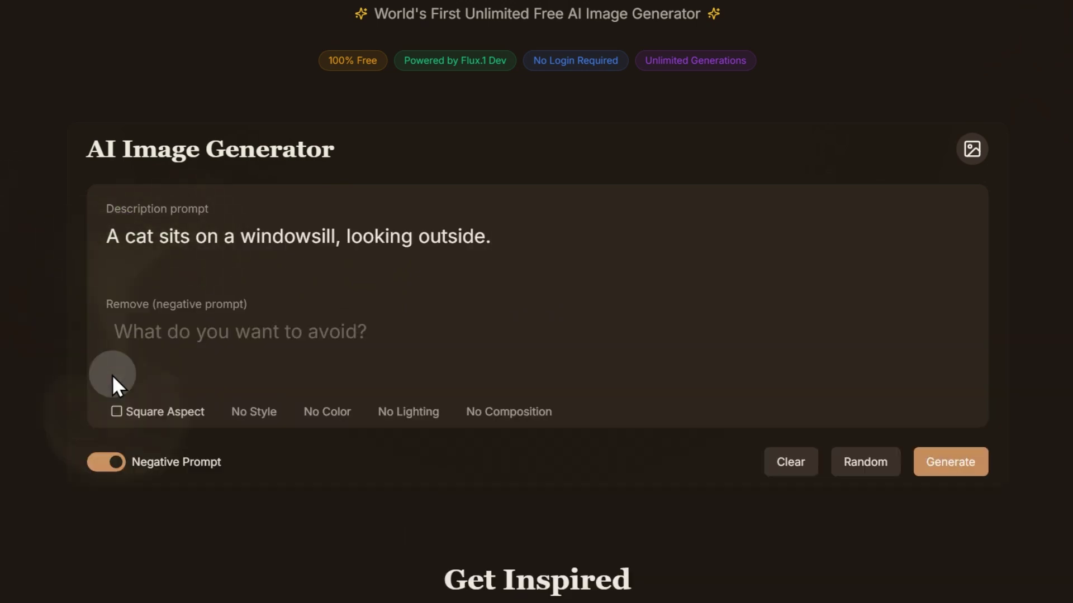
pyautogui.click(113, 330)
pyautogui.write('Curtains, plants.')
pyautogui.click(949, 462)
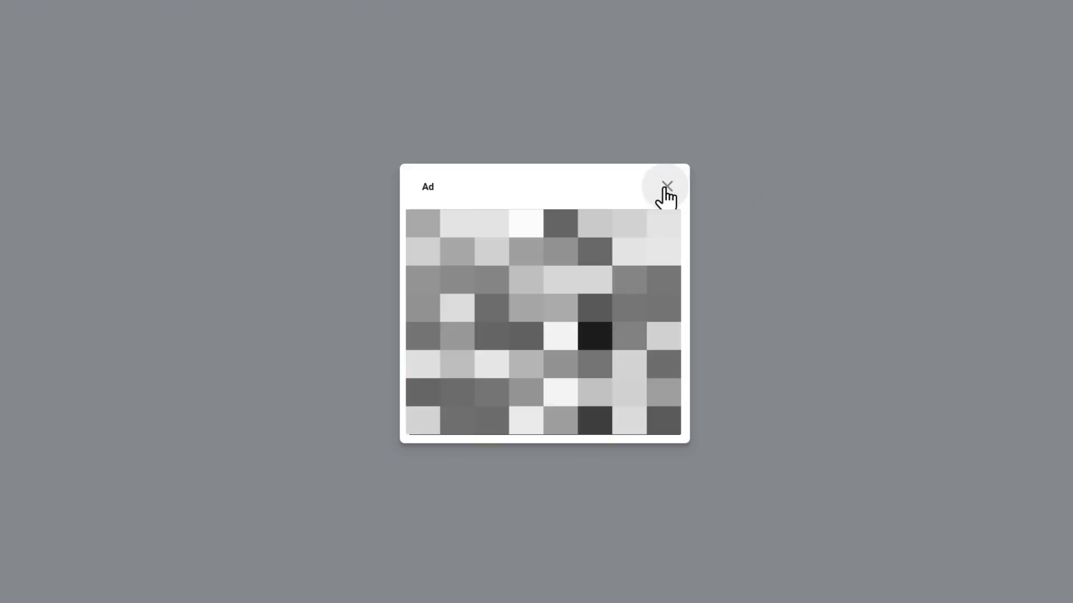
pyautogui.click(666, 187)
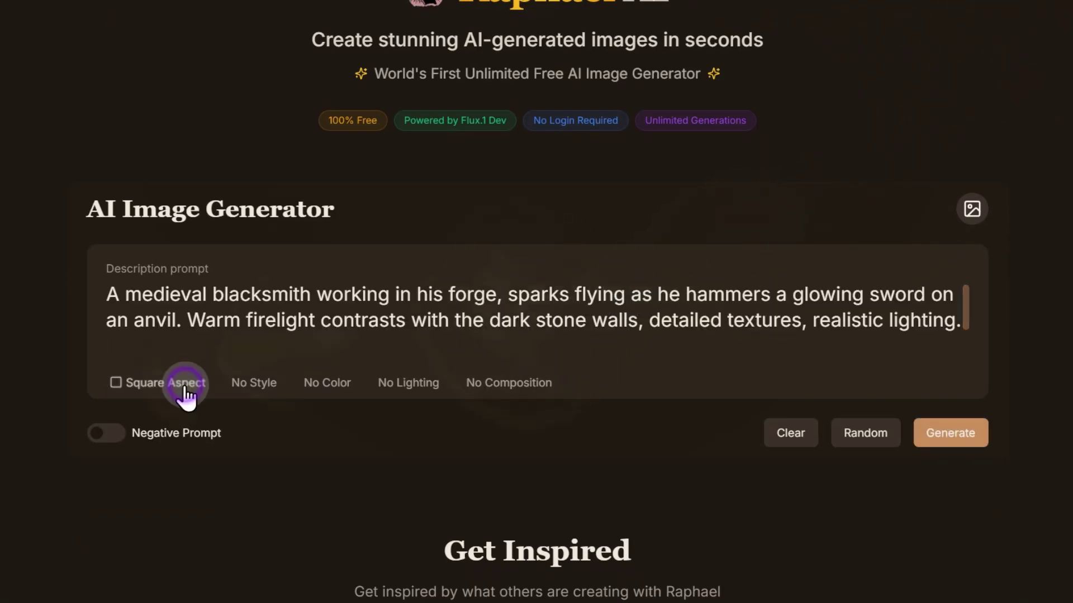
# Generate Wide Aspect images of a medieval blacksmith hammering a glowing sword on an anvil in his forge.
pyautogui.click(152, 385)
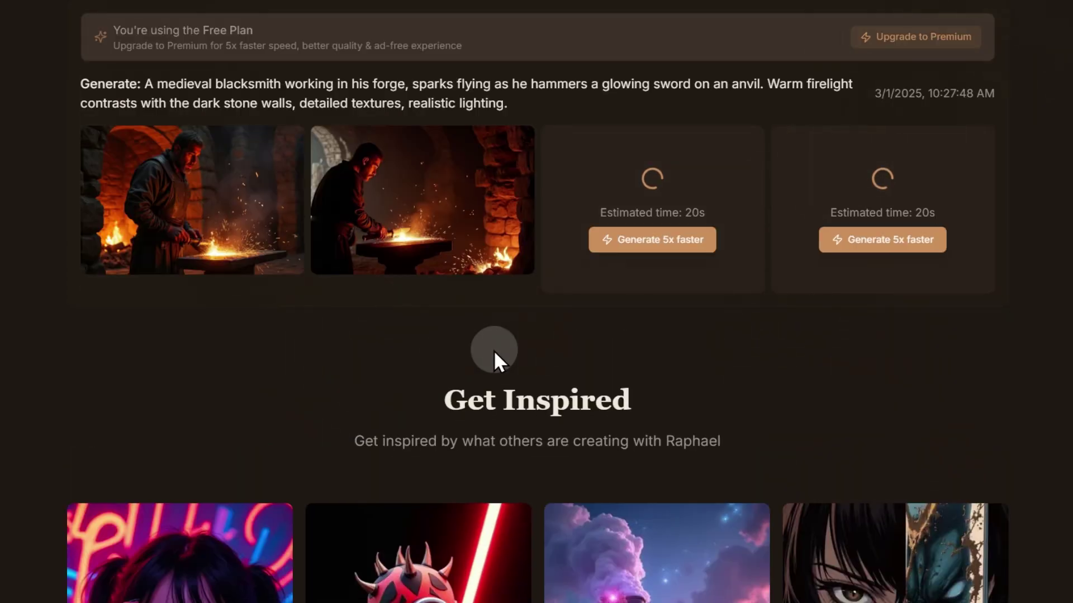
pyautogui.click(135, 311)
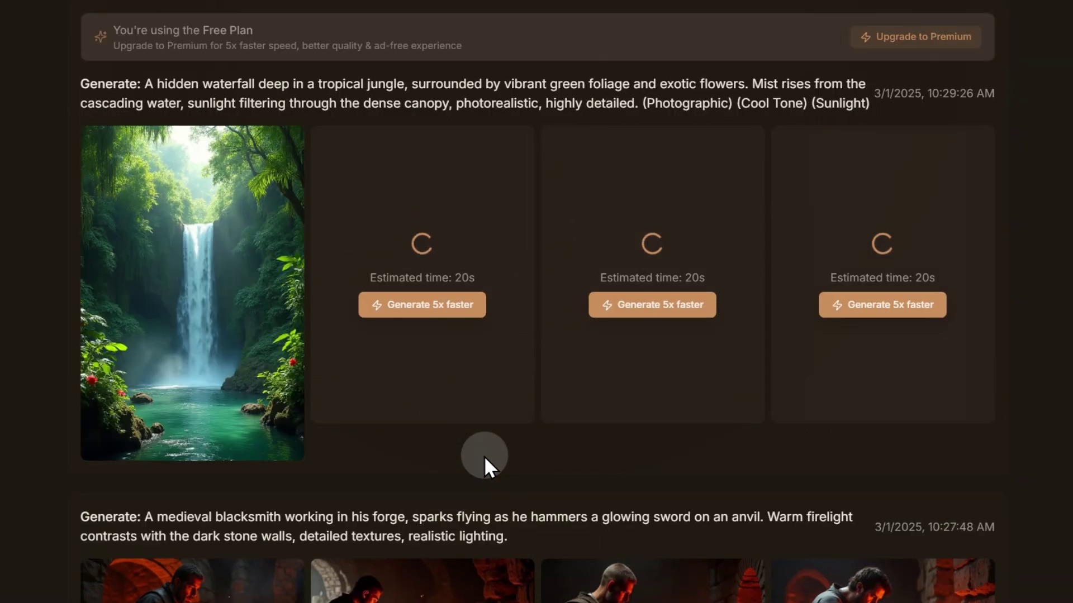
# Browse the generated jungle waterfall, futuristic motorcycle and swirling color-explosion images, and close the color-explosion preview.
pyautogui.click(479, 455)
pyautogui.click(786, 94)
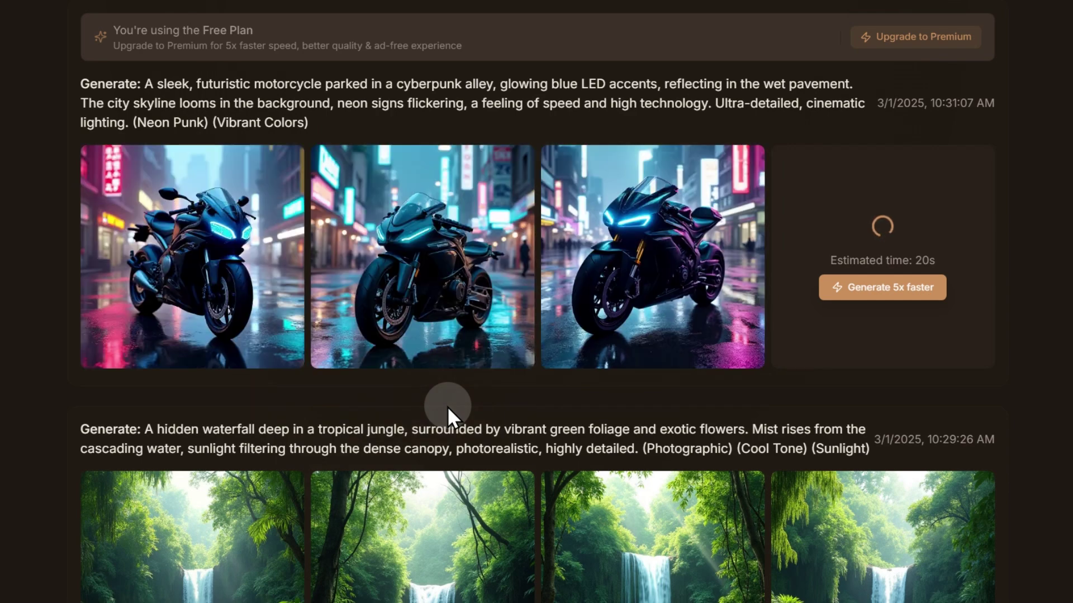
pyautogui.scroll(10, 447, 407)
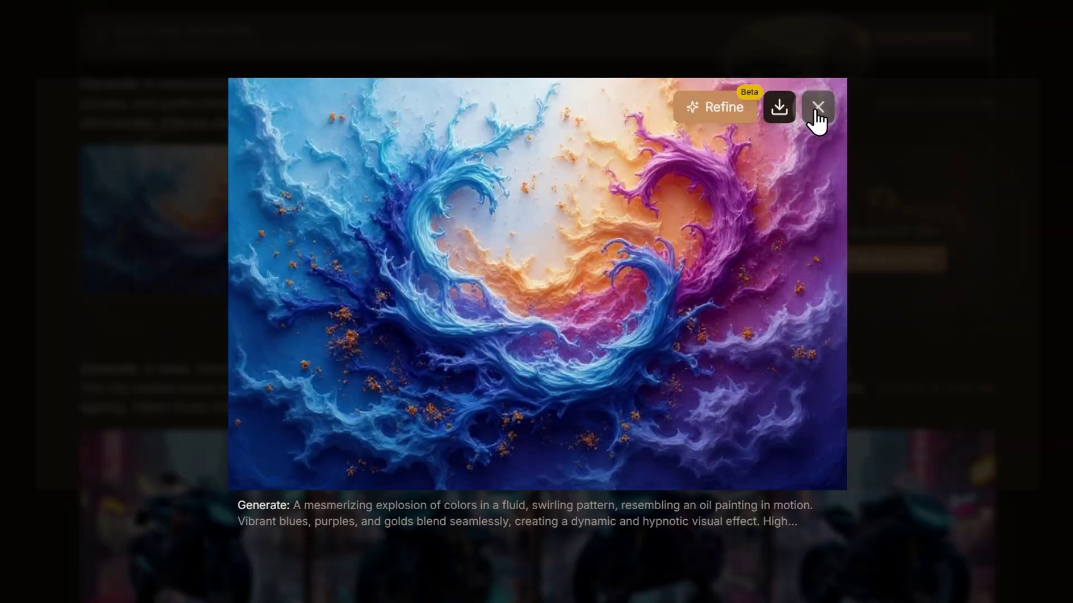
pyautogui.click(815, 109)
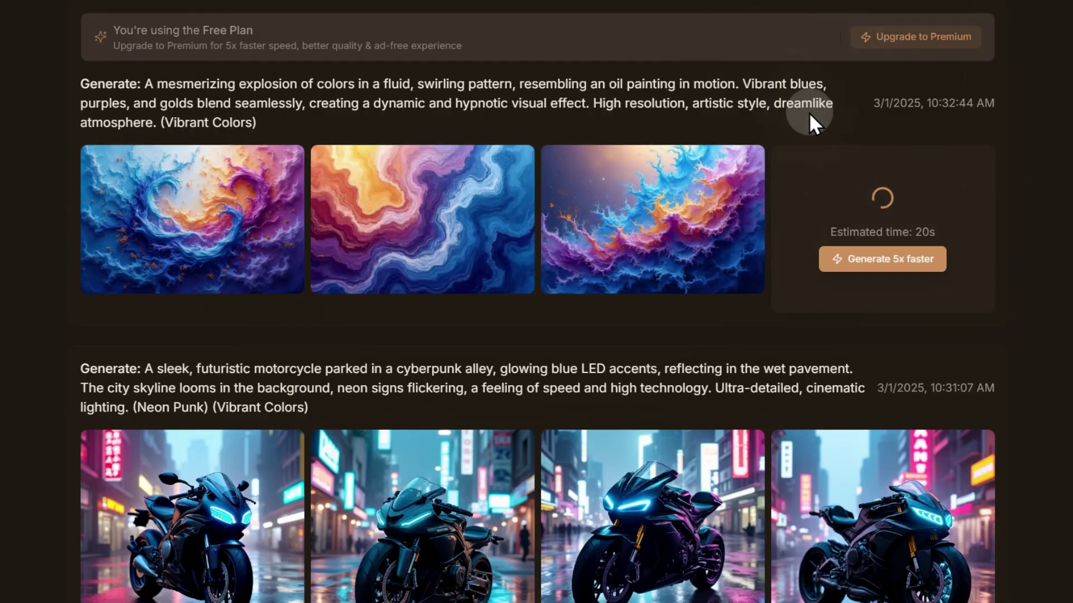